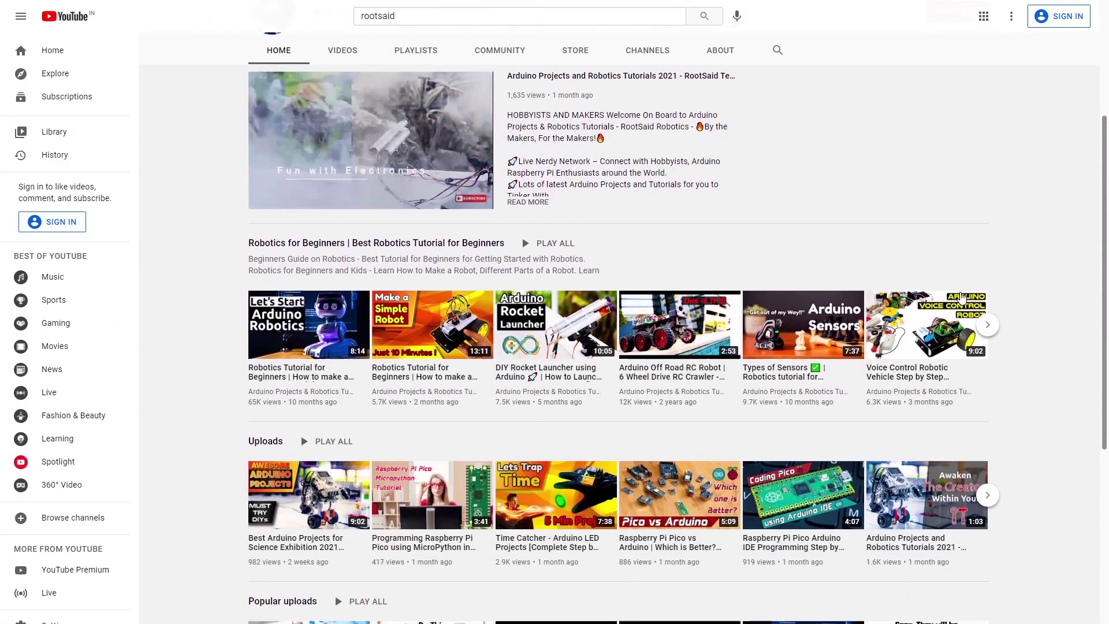
scroll(992, 275, down, 3)
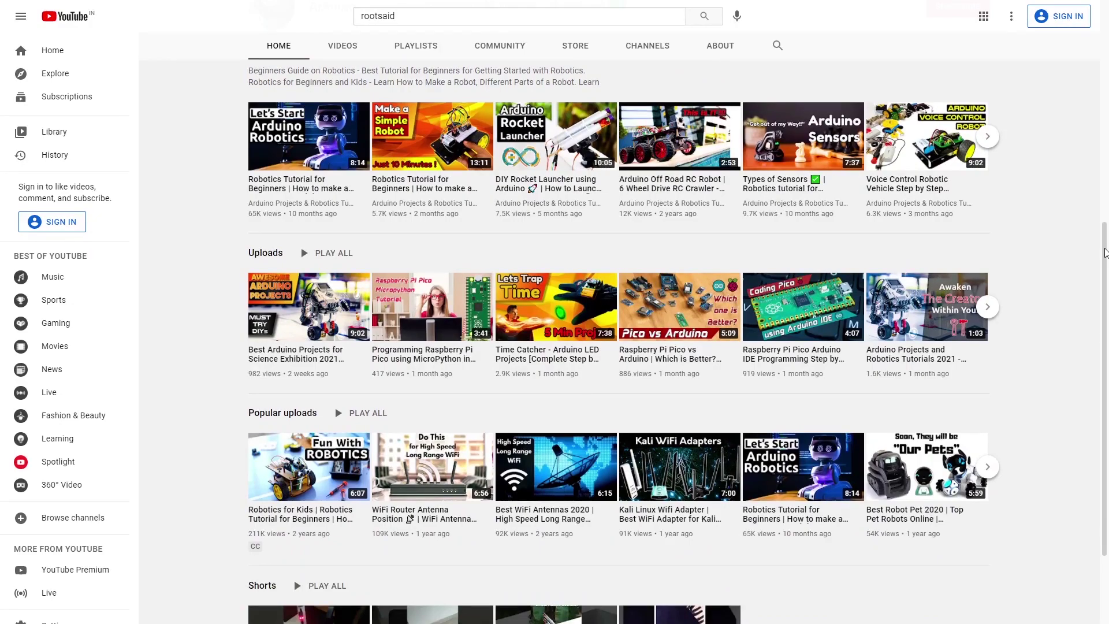
Step: Scroll over the 4 Wheel Drive Robot schematic to view the complete robot circuit
scroll(1105, 253, up, 7)
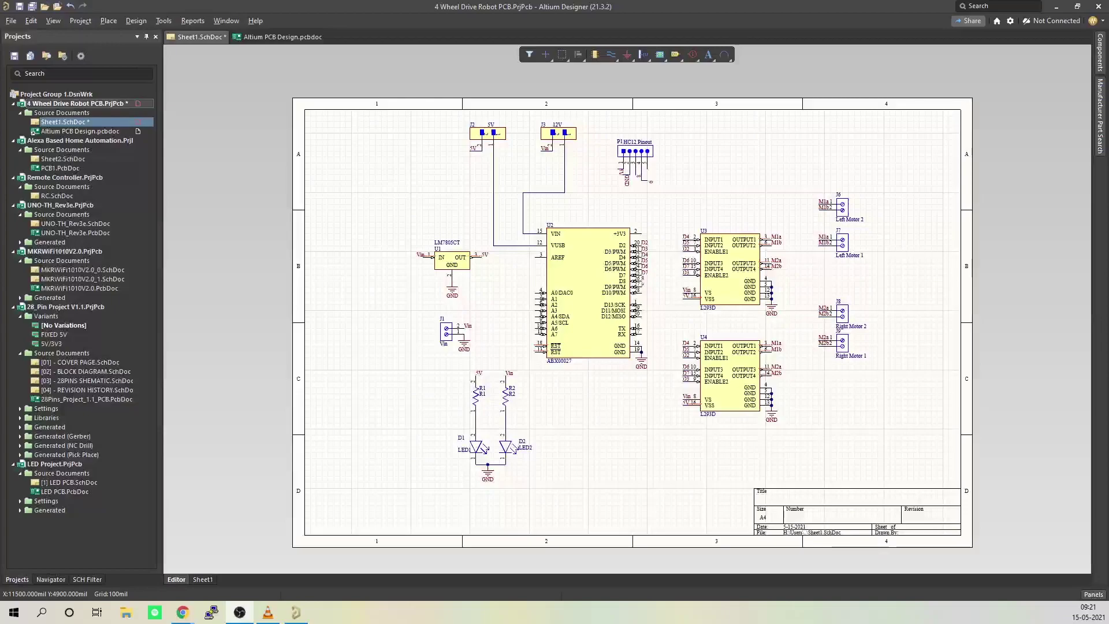
ctrl+scroll(657, 297, up, 2)
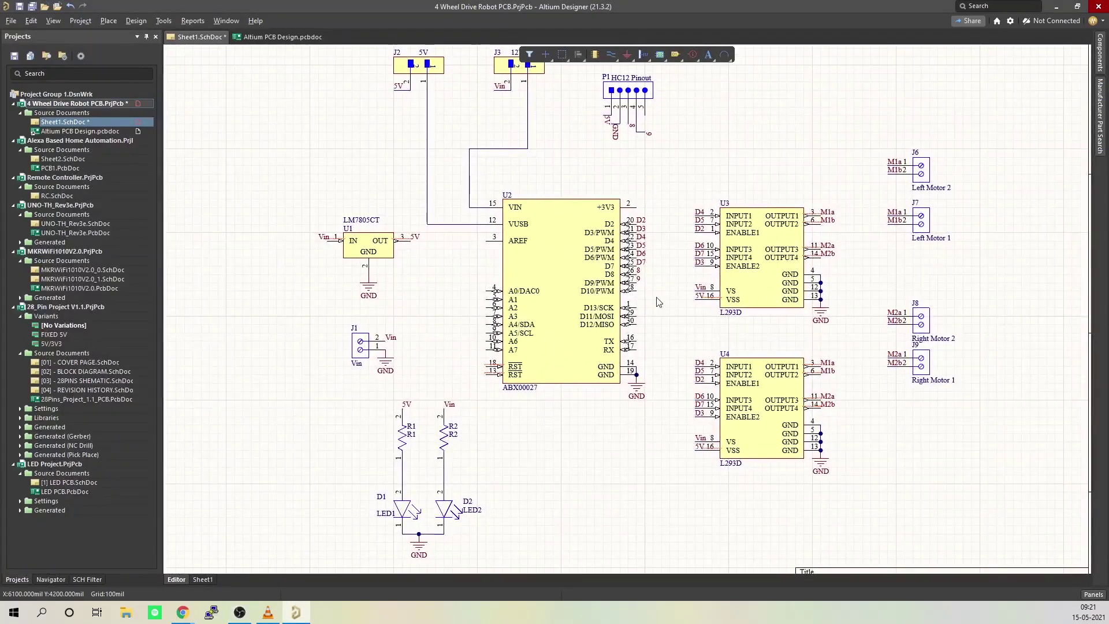
right_drag(641, 335, 630, 360)
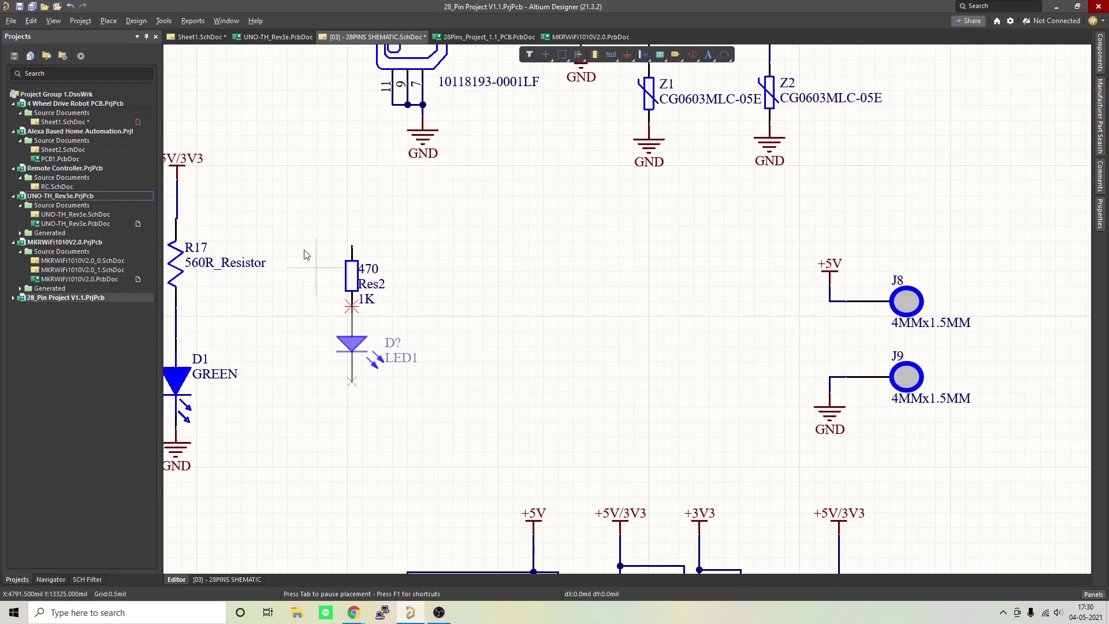
Step: Place the LED below Res2 and start a +3V3 net label for it
click(352, 344)
click(611, 54)
key(Tab)
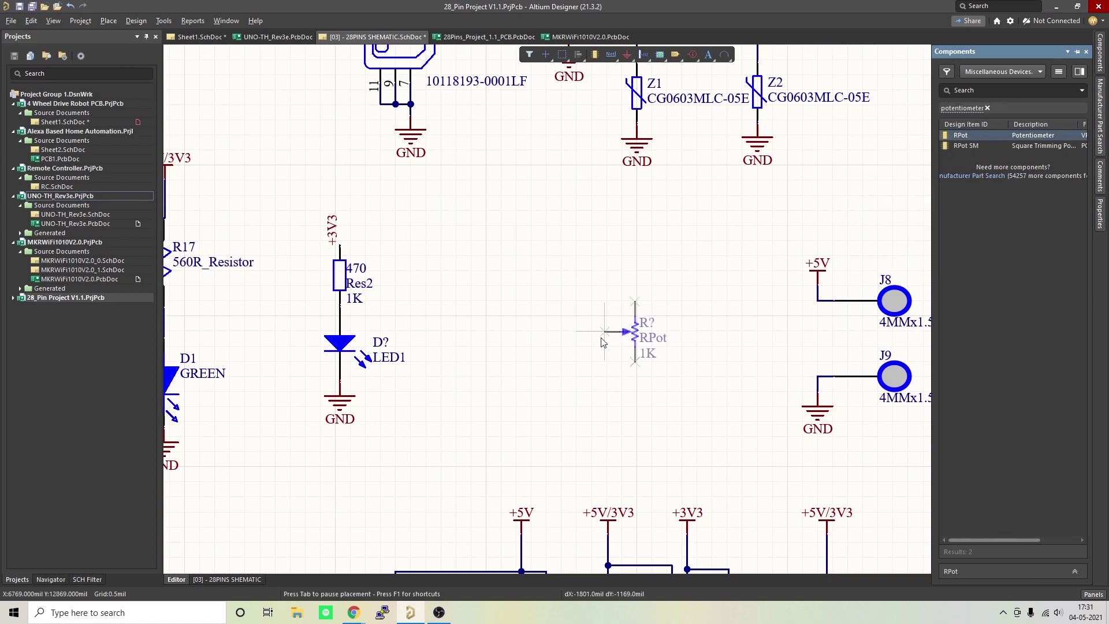
Step: Place the RPot potentiometer with a net label above it, then view the 3D Arduino UNO board
click(473, 332)
click(611, 55)
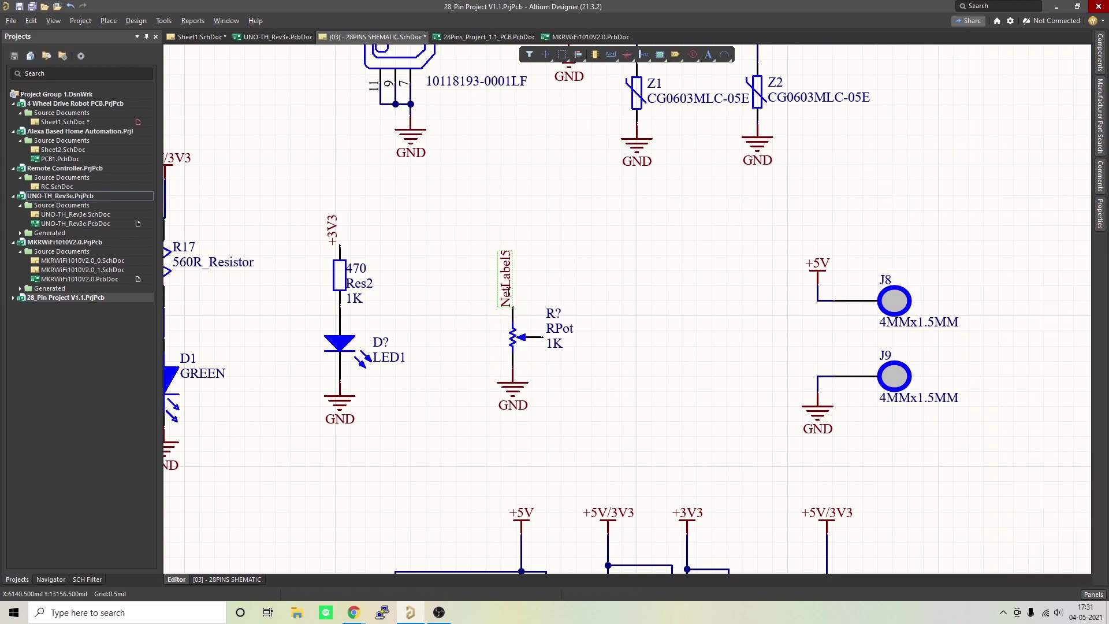
key(Tab)
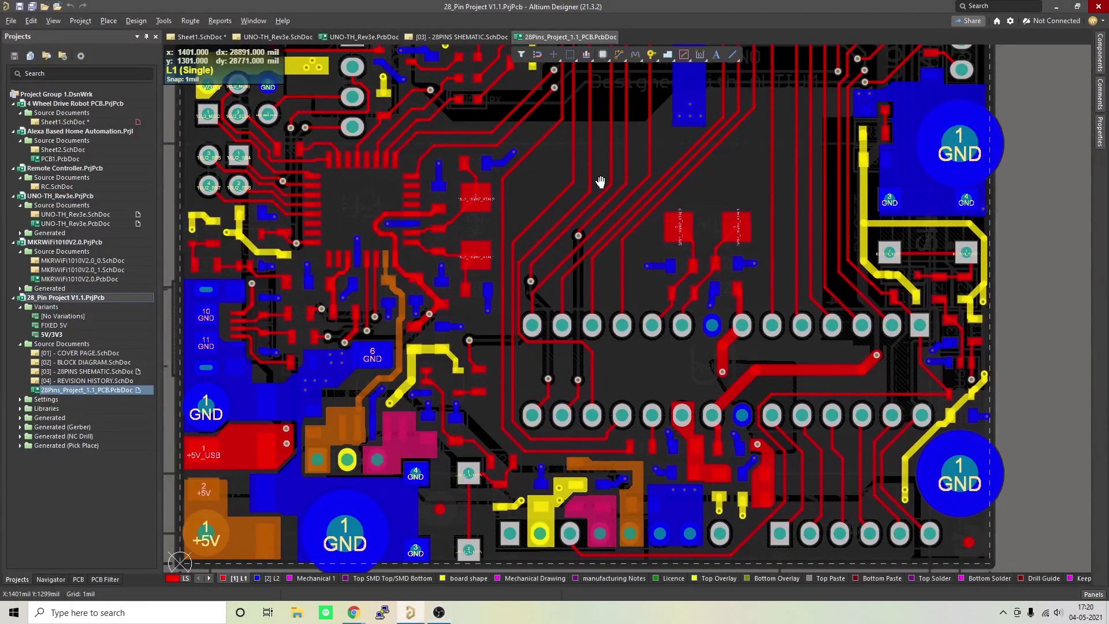
right_drag(599, 179, 610, 346)
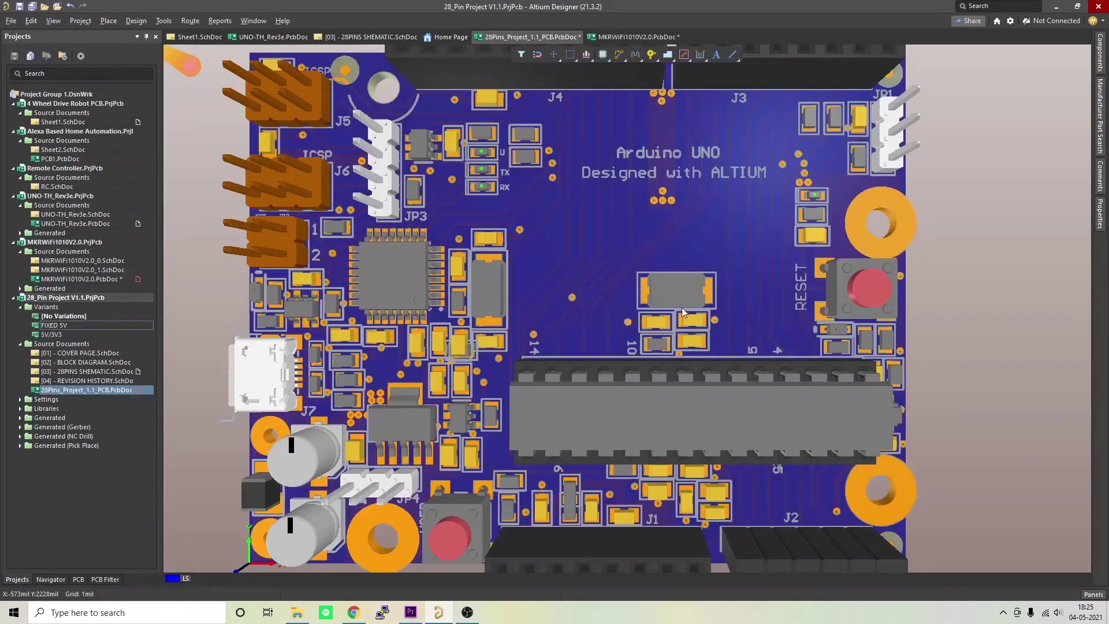
Step: Select the J1 connector and pan and zoom over the LM7805 regulator and ABX00027 Arduino module
shift+right_drag(635, 277, 775, 314)
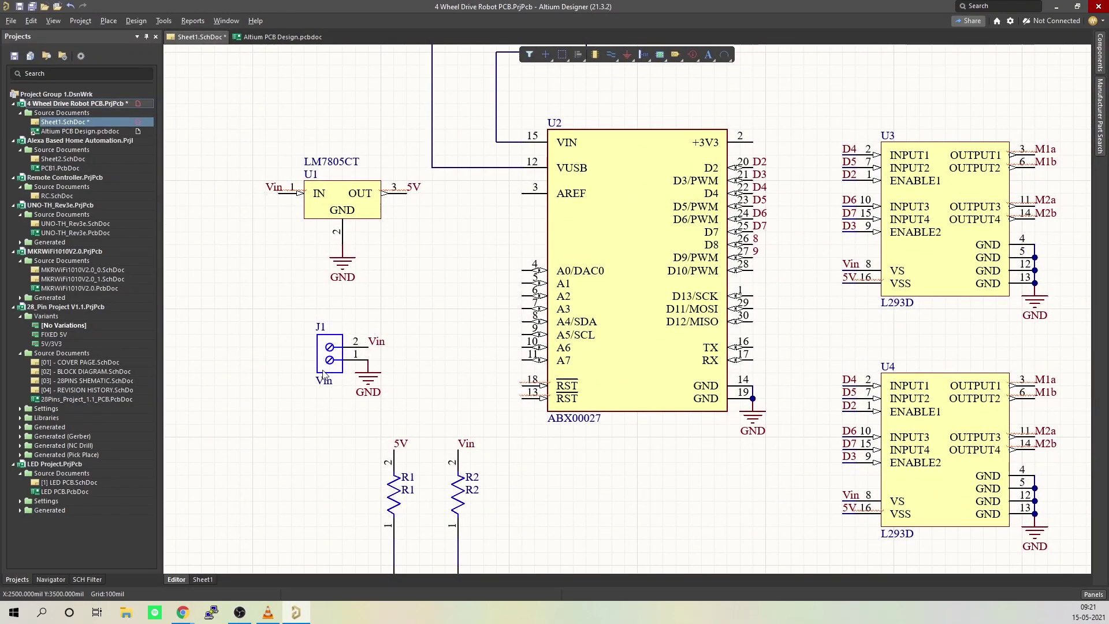
click(345, 358)
right_drag(388, 295, 395, 373)
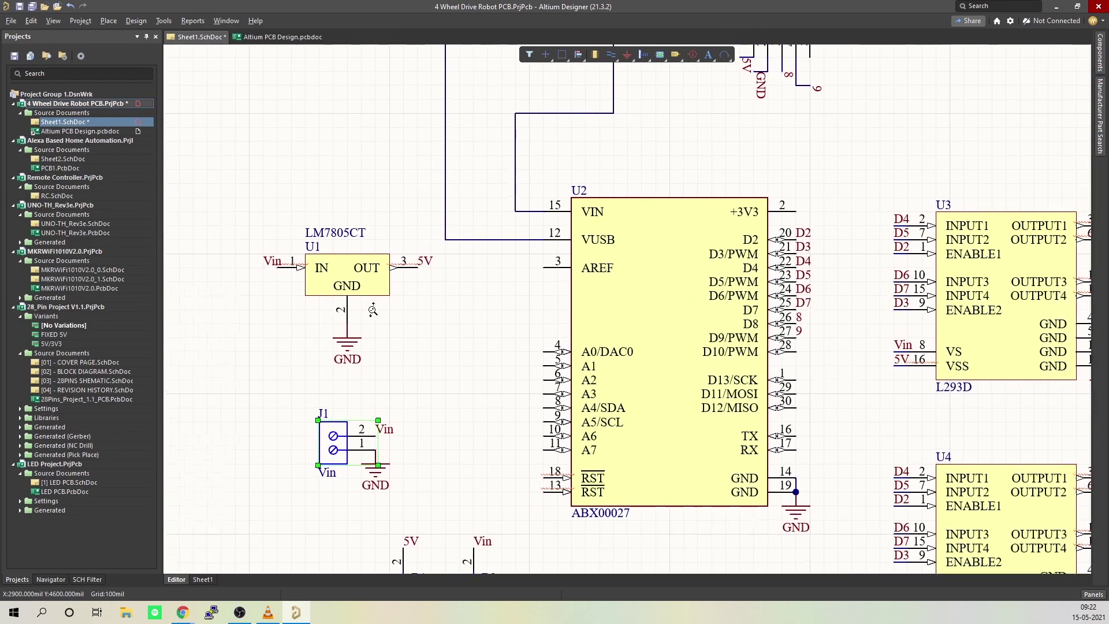
ctrl+scroll(373, 310, up, 2)
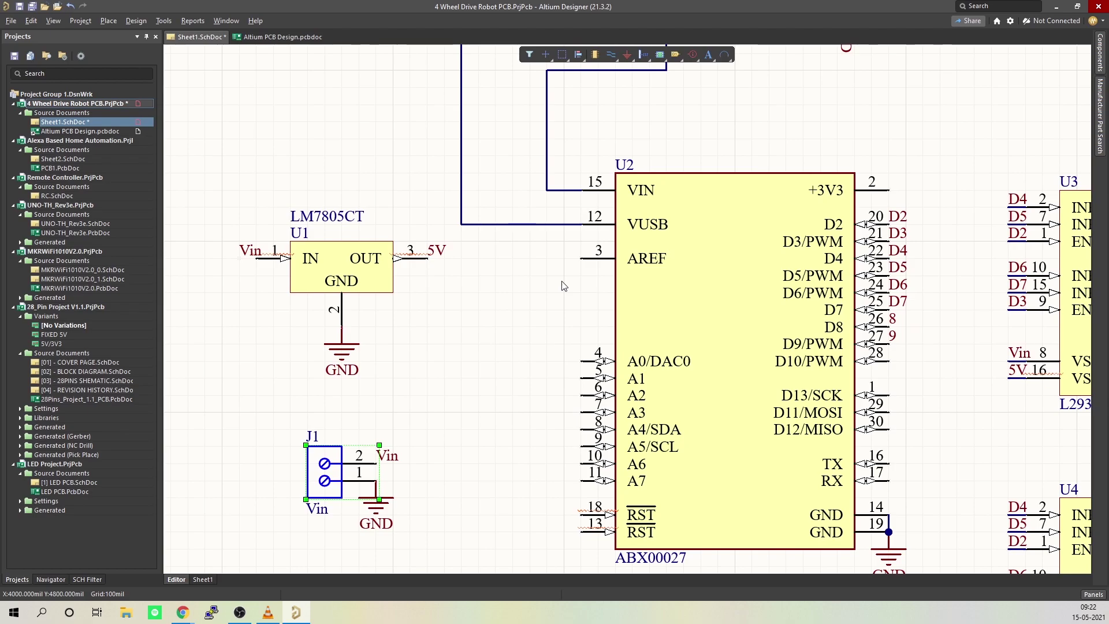
ctrl+scroll(561, 283, down, 2)
ctrl+scroll(562, 283, down, 2)
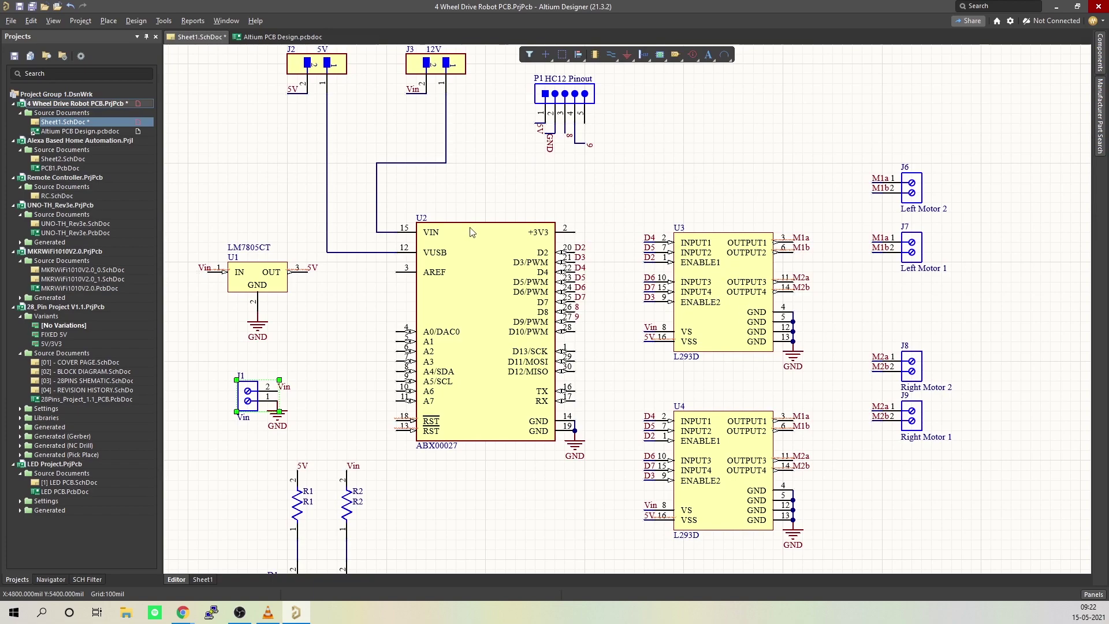
right_drag(465, 231, 512, 278)
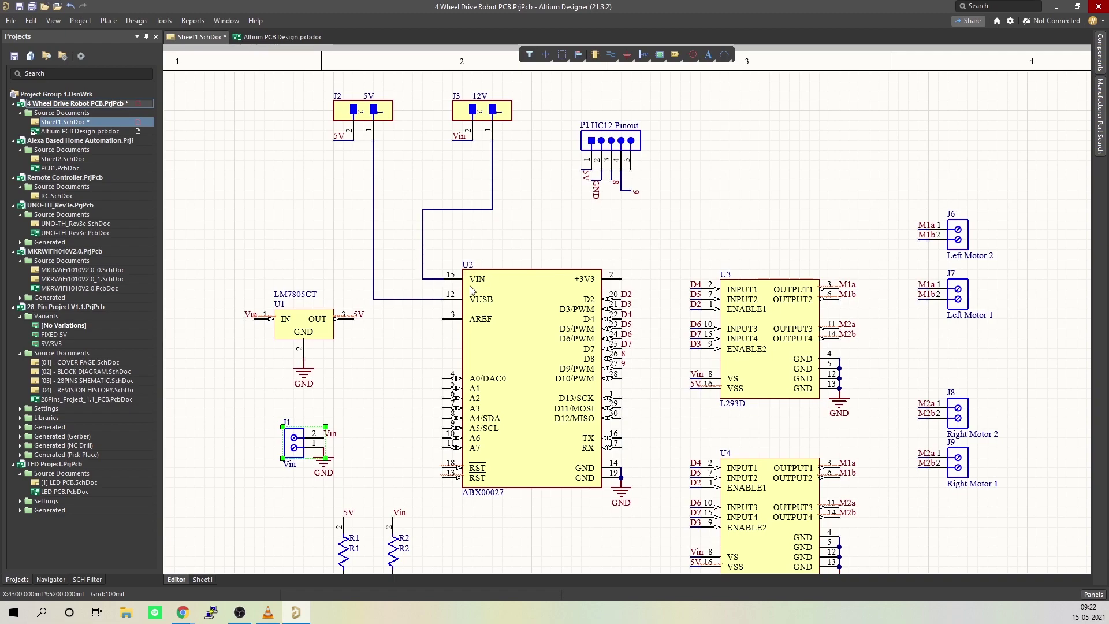
right_drag(688, 377, 528, 290)
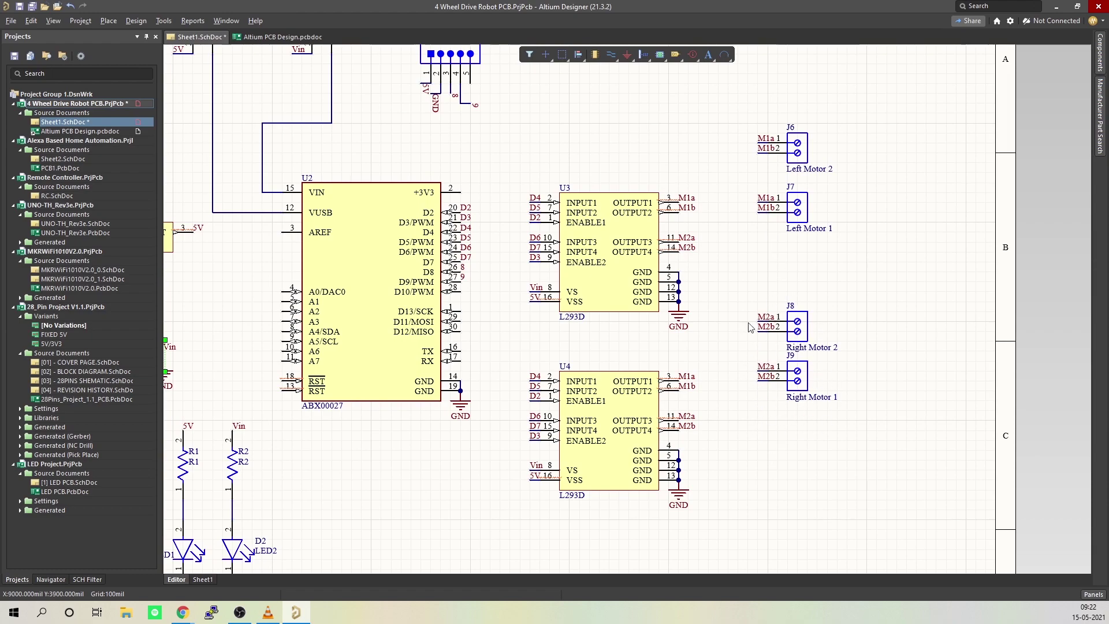
scroll(619, 225, down, 1)
ctrl+scroll(620, 220, up, 3)
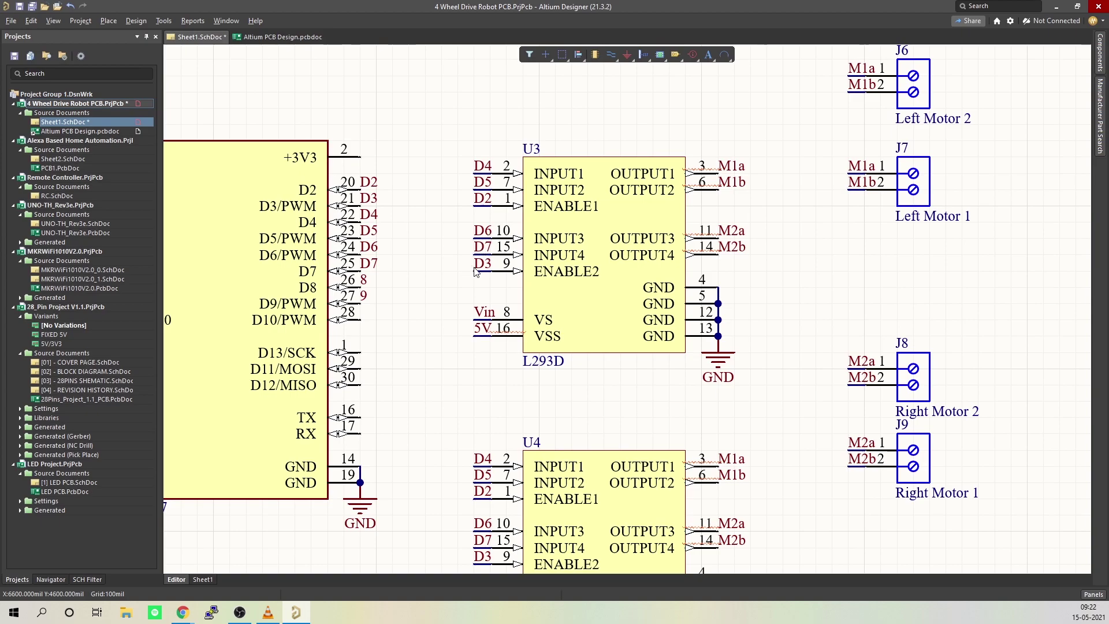
ctrl+scroll(494, 273, down, 3)
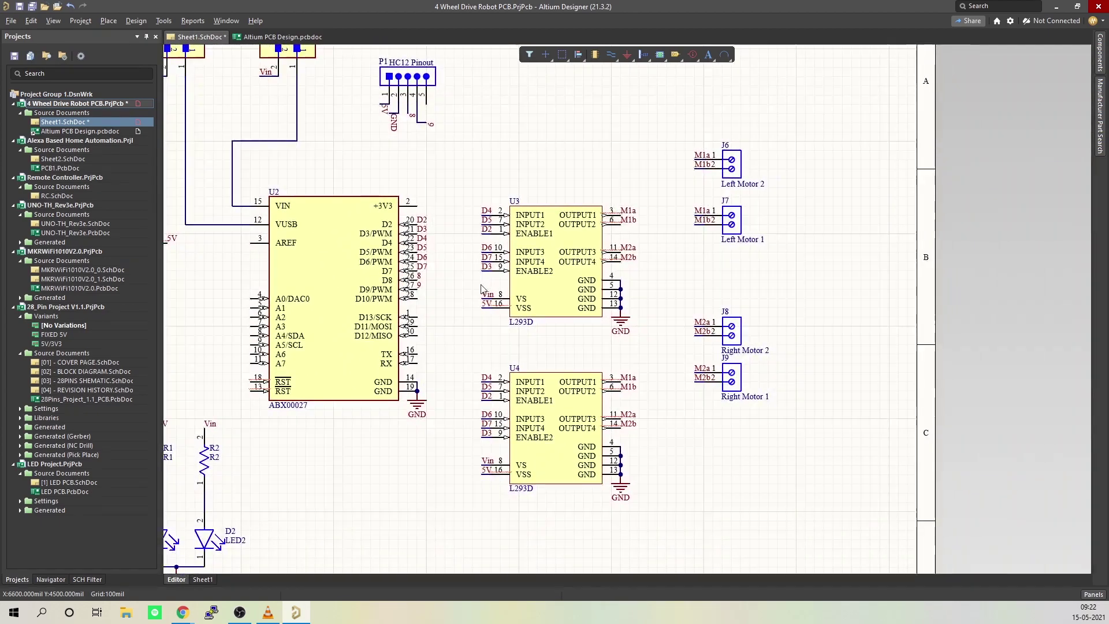
right_drag(426, 145, 519, 162)
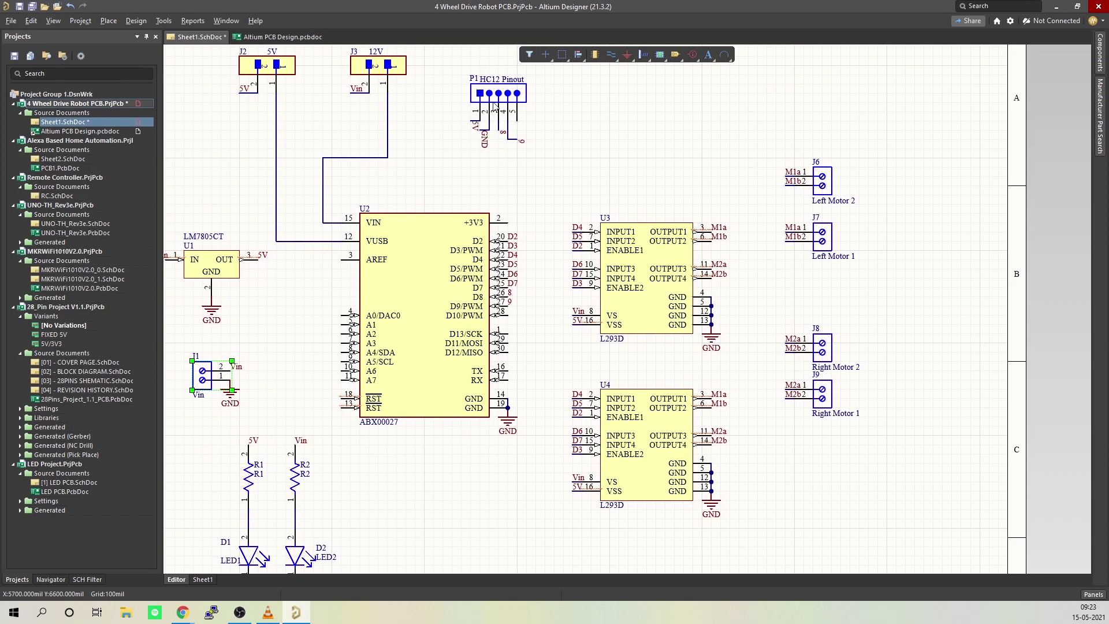
ctrl+scroll(502, 101, up, 1)
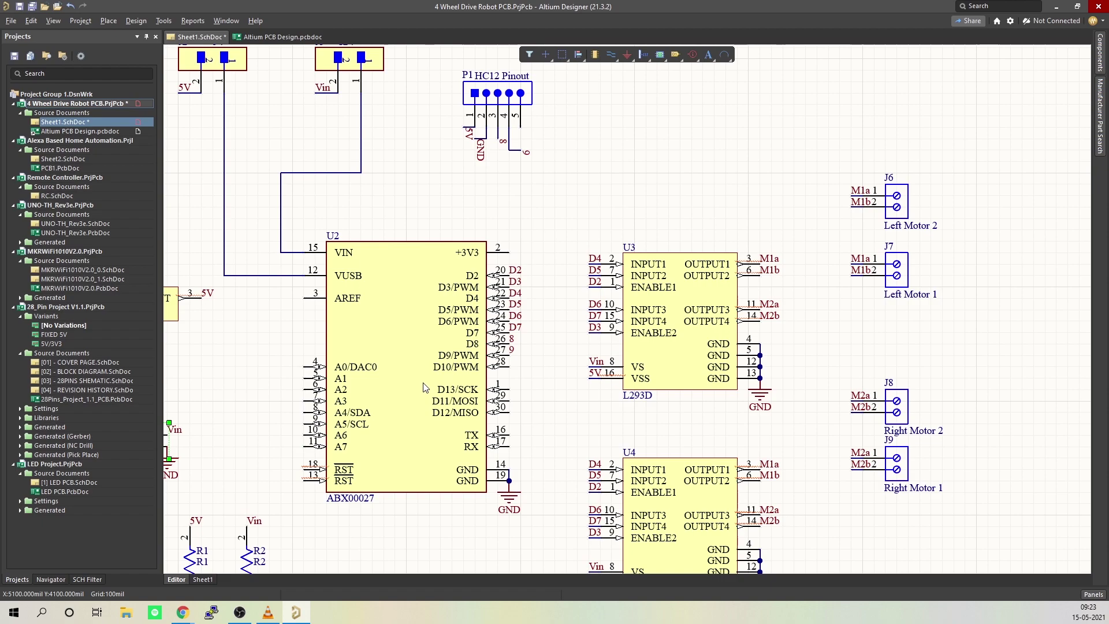
click(408, 350)
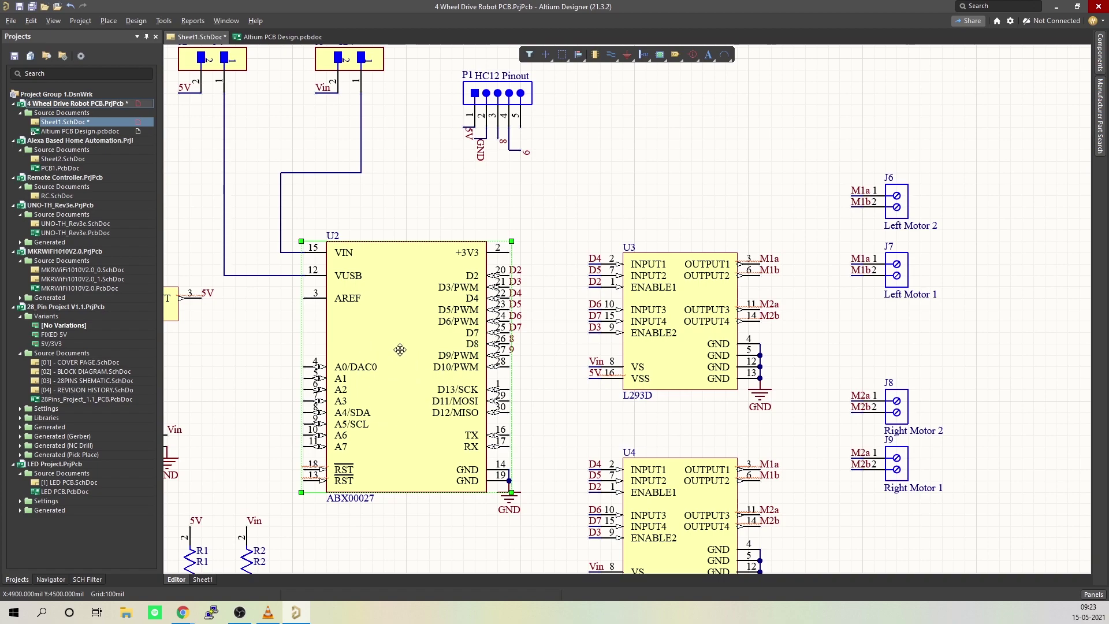
right_drag(566, 433, 493, 353)
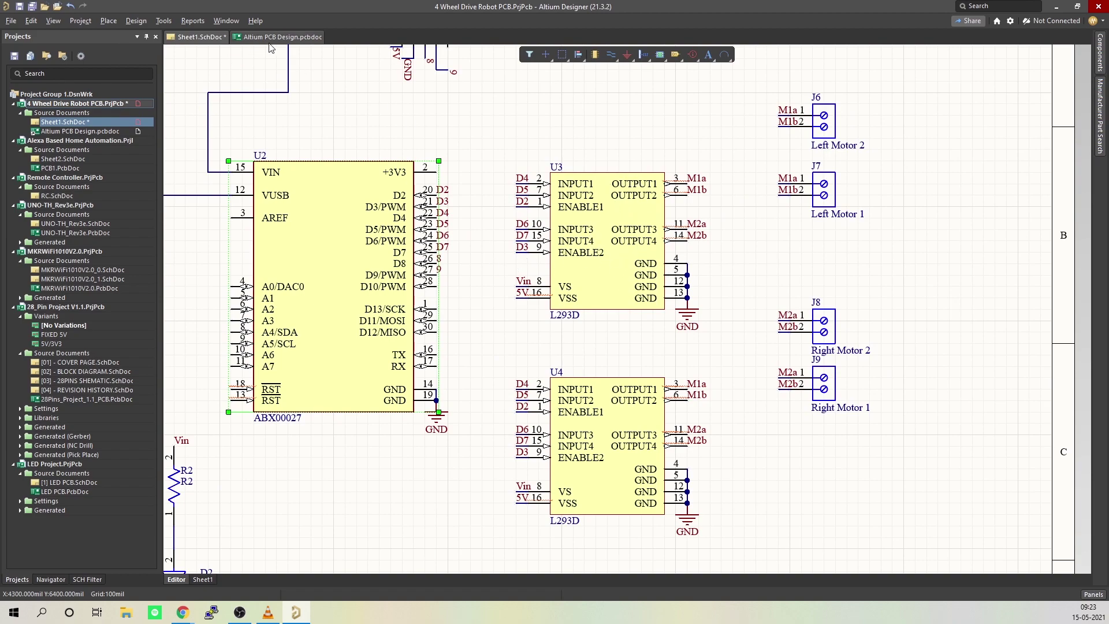
Step: In the PCB layout, inspect the Arduino header, U2, U3, VOLTAGE1 and regulator footprints
click(282, 37)
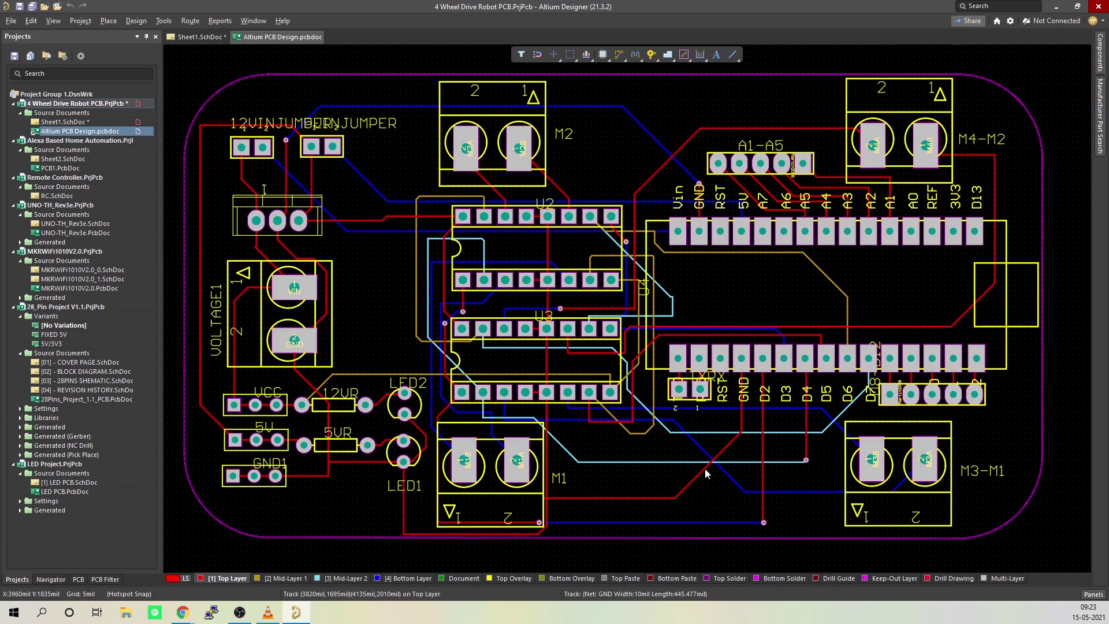
click(720, 300)
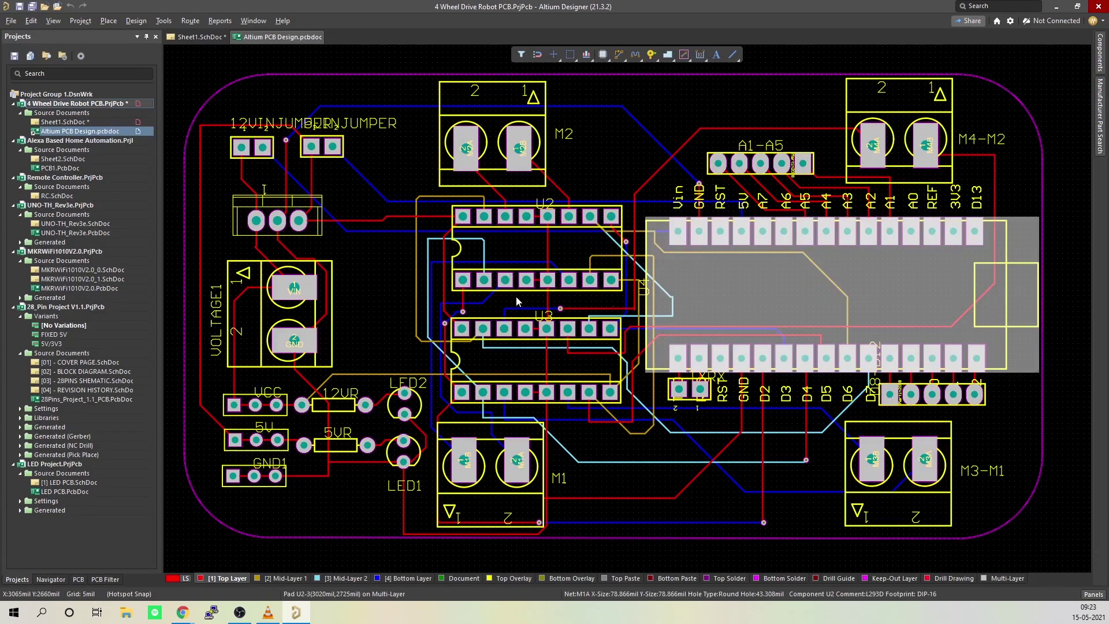
click(508, 254)
click(510, 363)
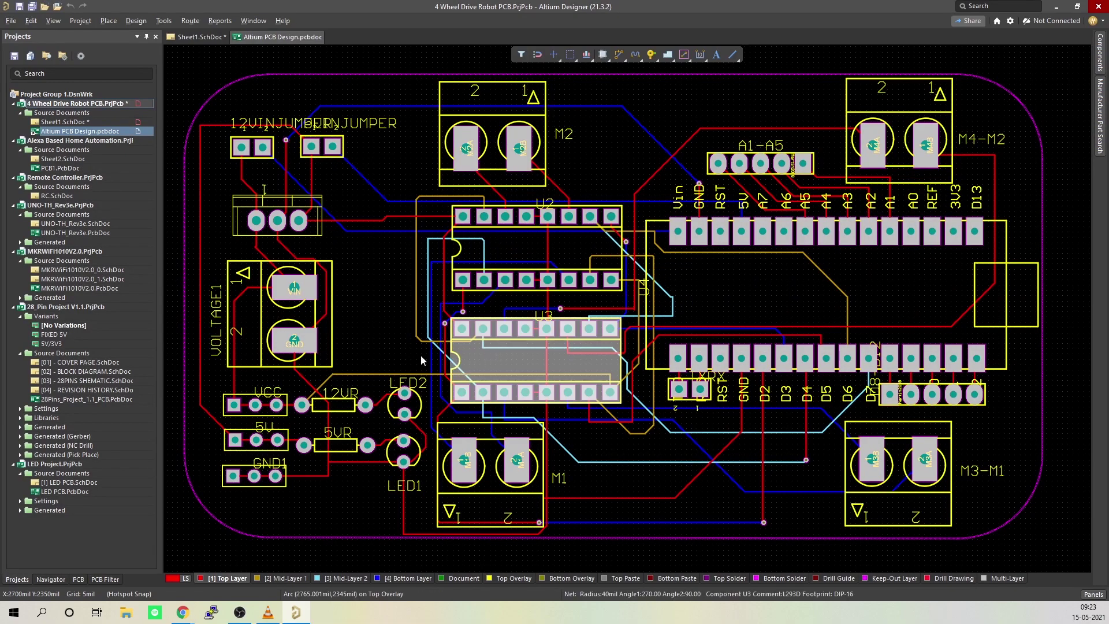
click(255, 319)
click(278, 201)
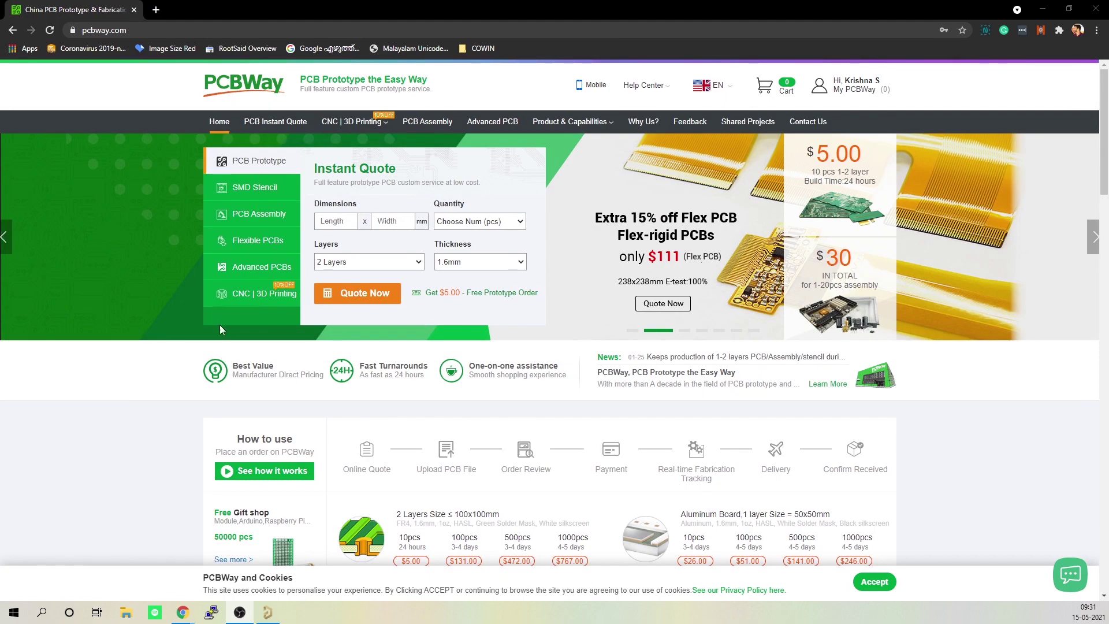
Step: Get an instant quote for a 103×56 mm board in a quantity of 5
click(342, 222)
text(103)
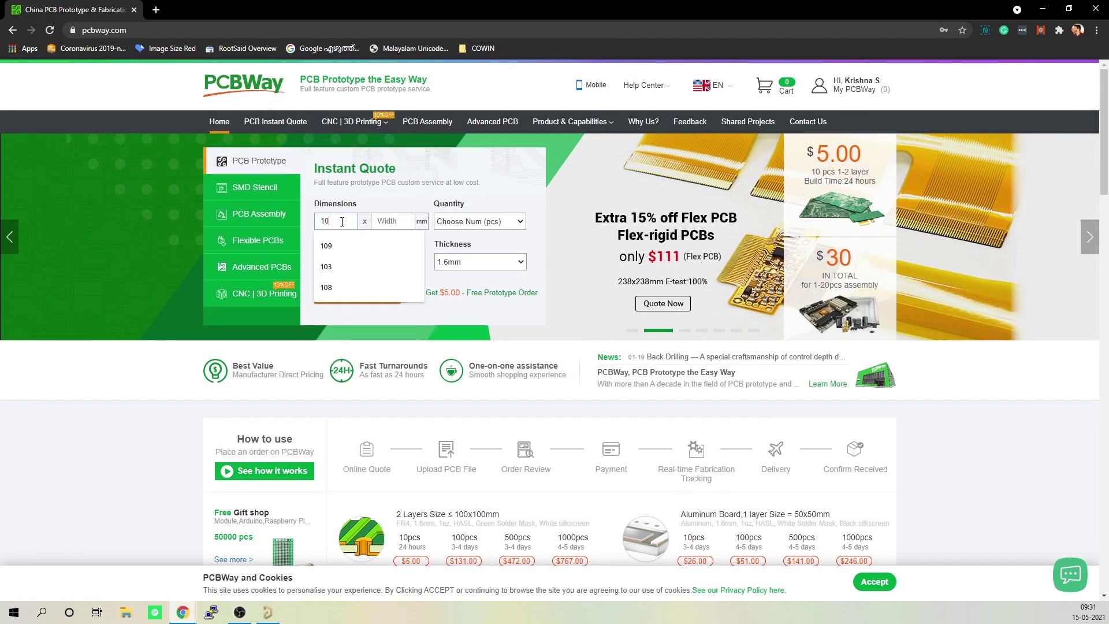
click(400, 222)
text(56)
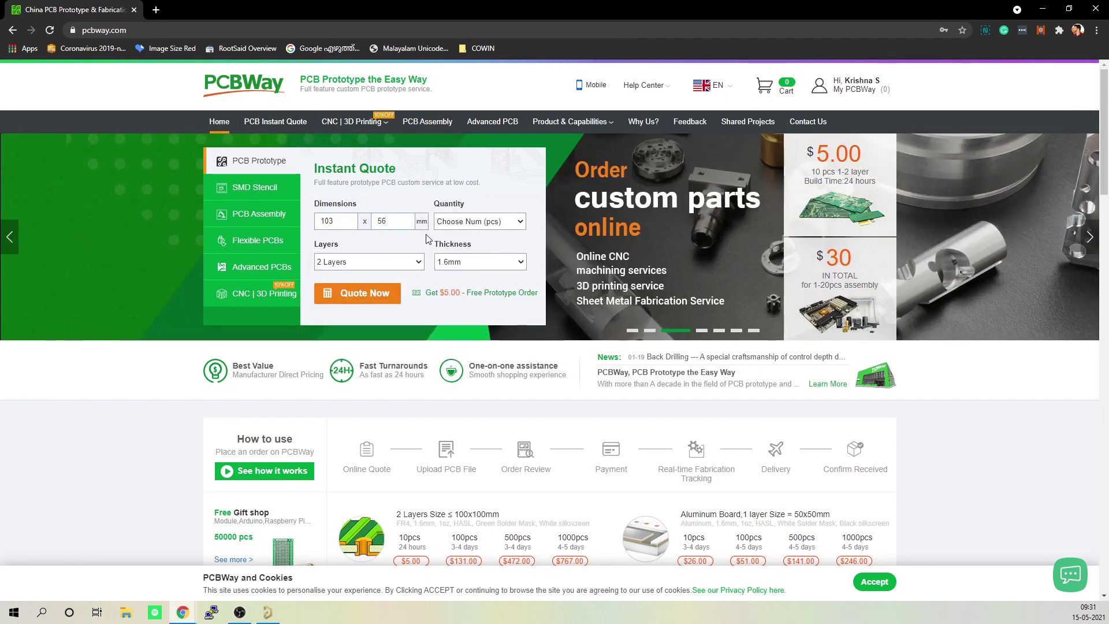
click(479, 221)
click(452, 245)
click(364, 296)
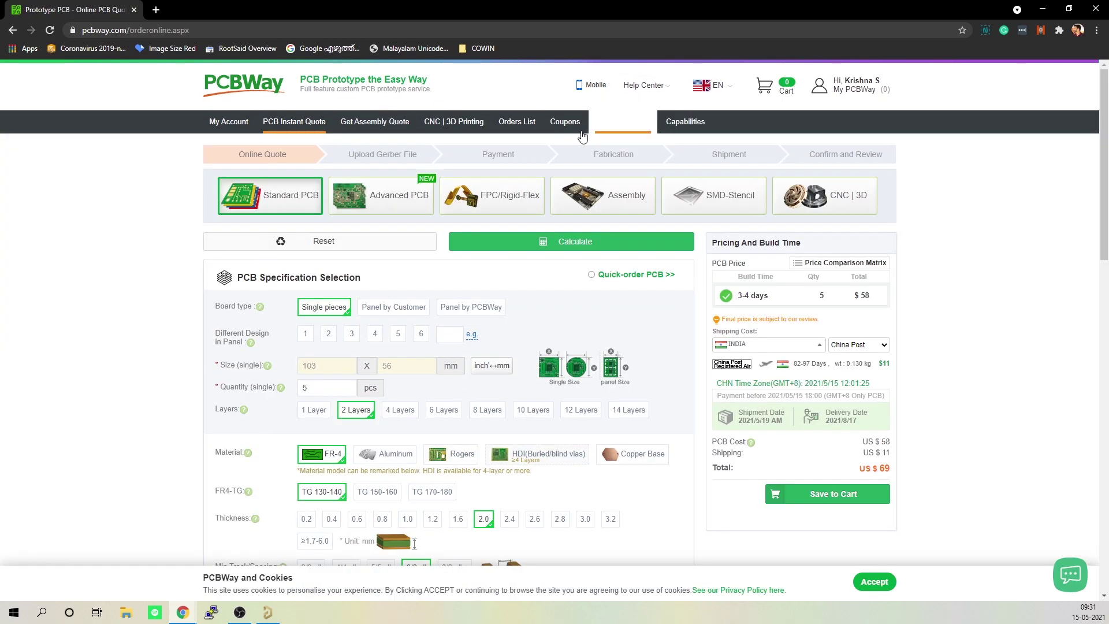
Step: Choose a blue solder mask and save the PCB order to the cart
scroll(721, 121, down, 2)
scroll(543, 281, down, 4)
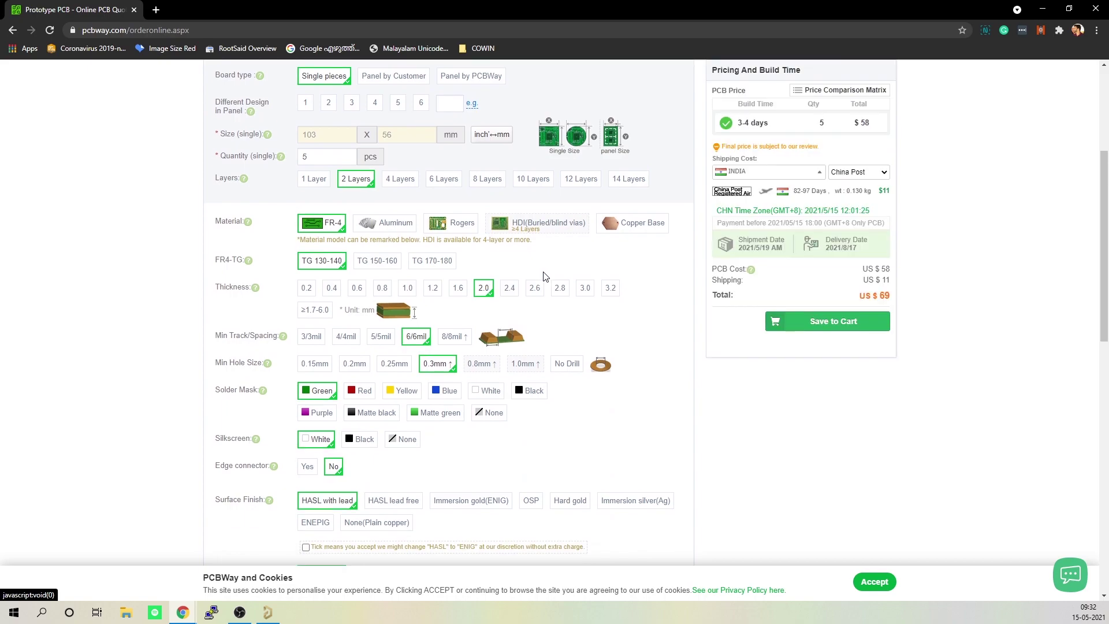
scroll(333, 307, down, 1)
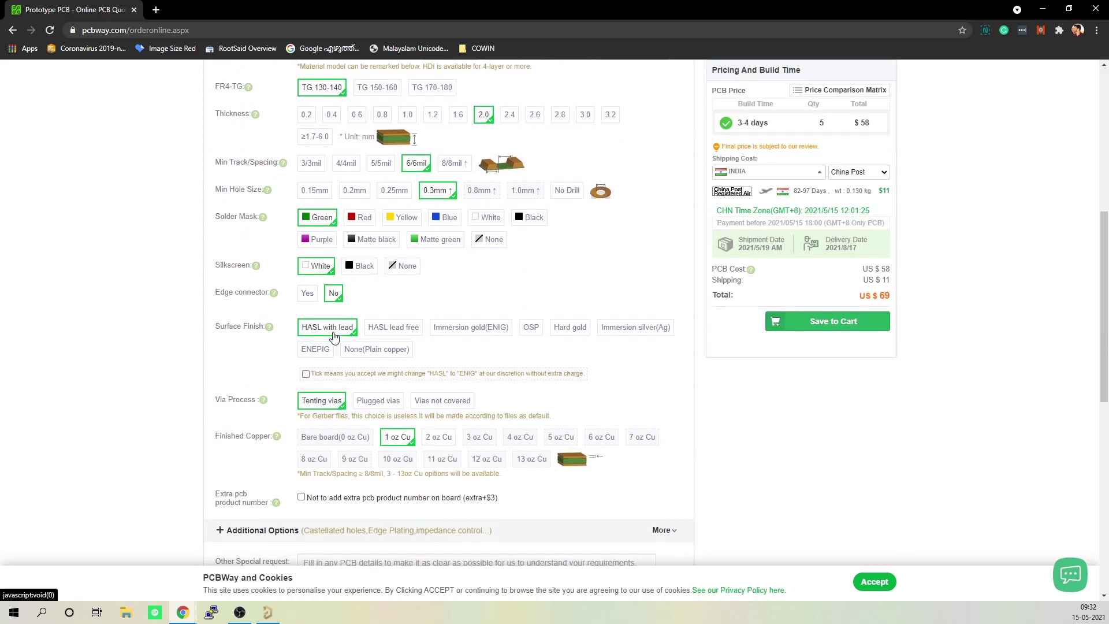
click(457, 215)
scroll(616, 393, down, 2)
scroll(616, 432, up, 9)
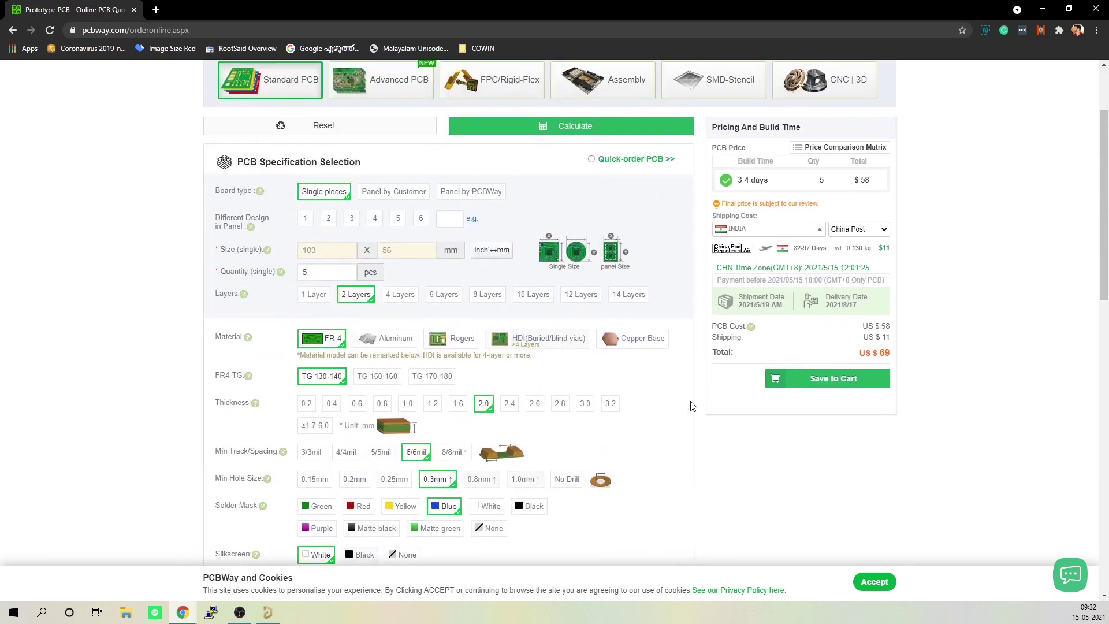
click(835, 494)
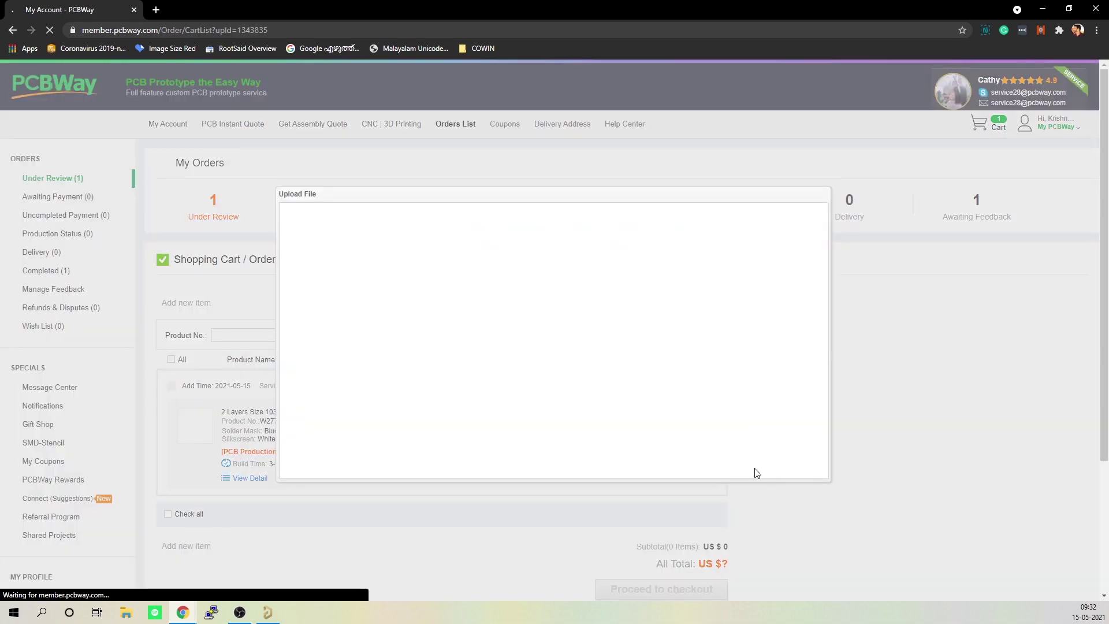
Step: Attach the Gerber_PCB zip file to the order and submit it
click(558, 305)
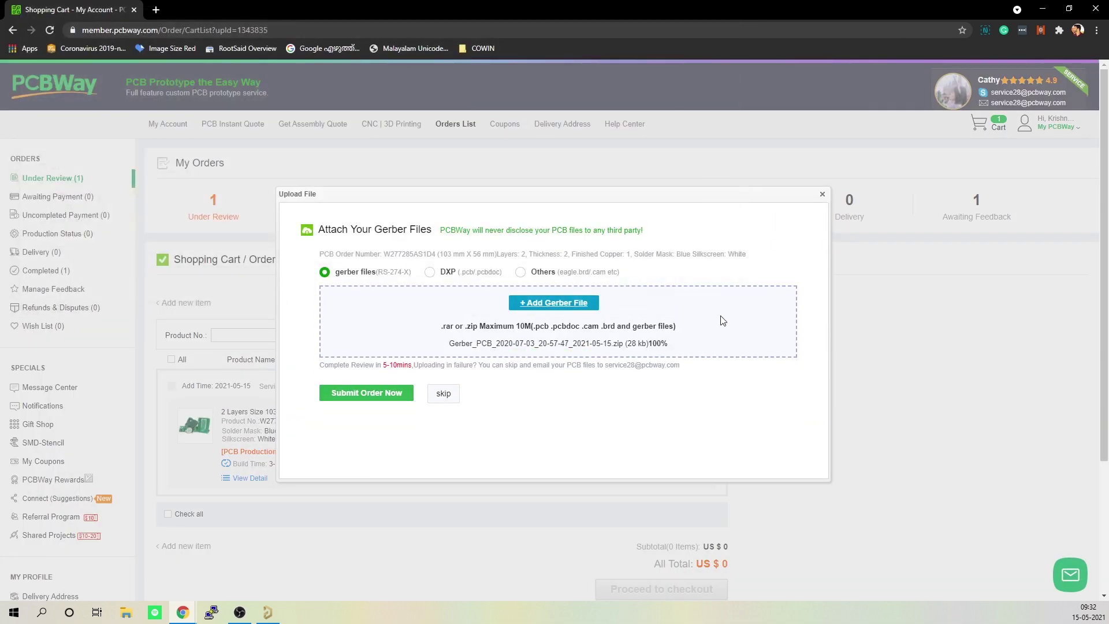
click(383, 398)
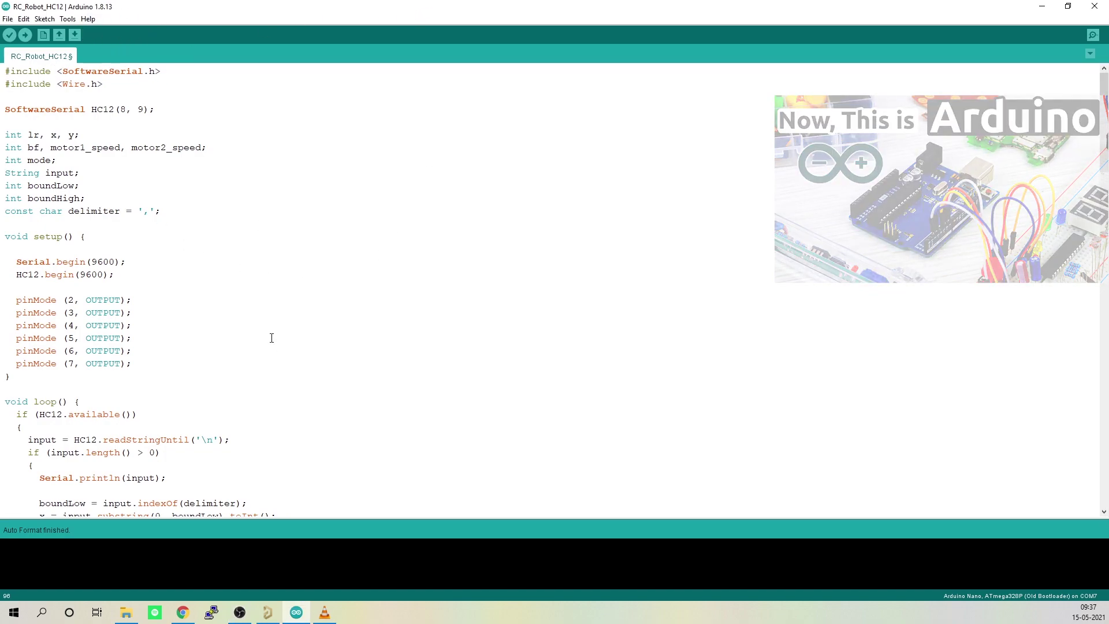
drag(150, 78, 5, 72)
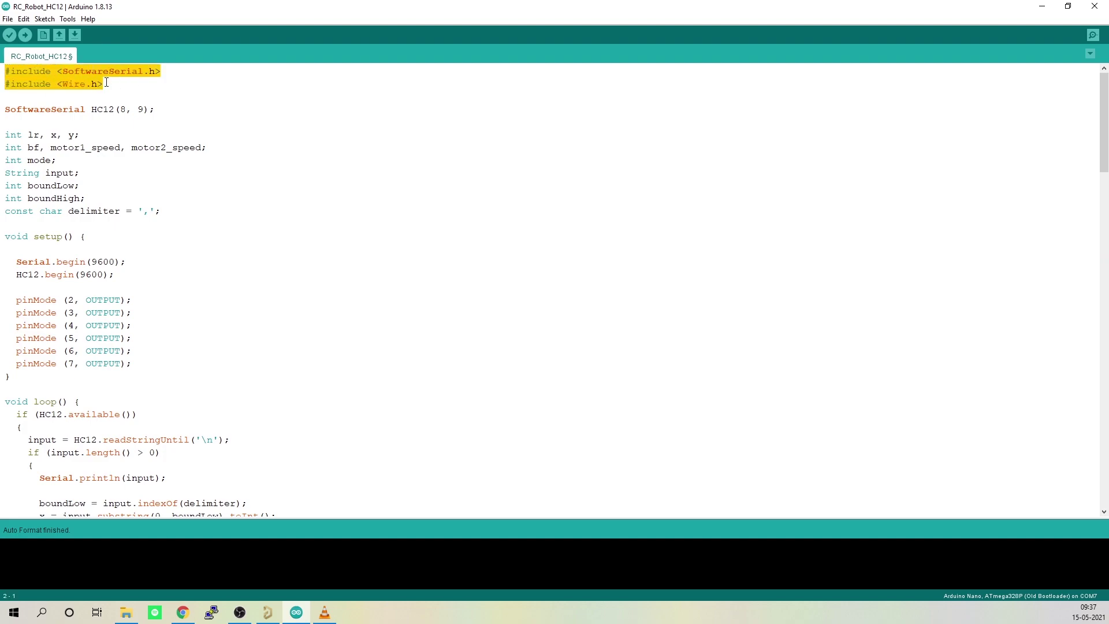
click(129, 109)
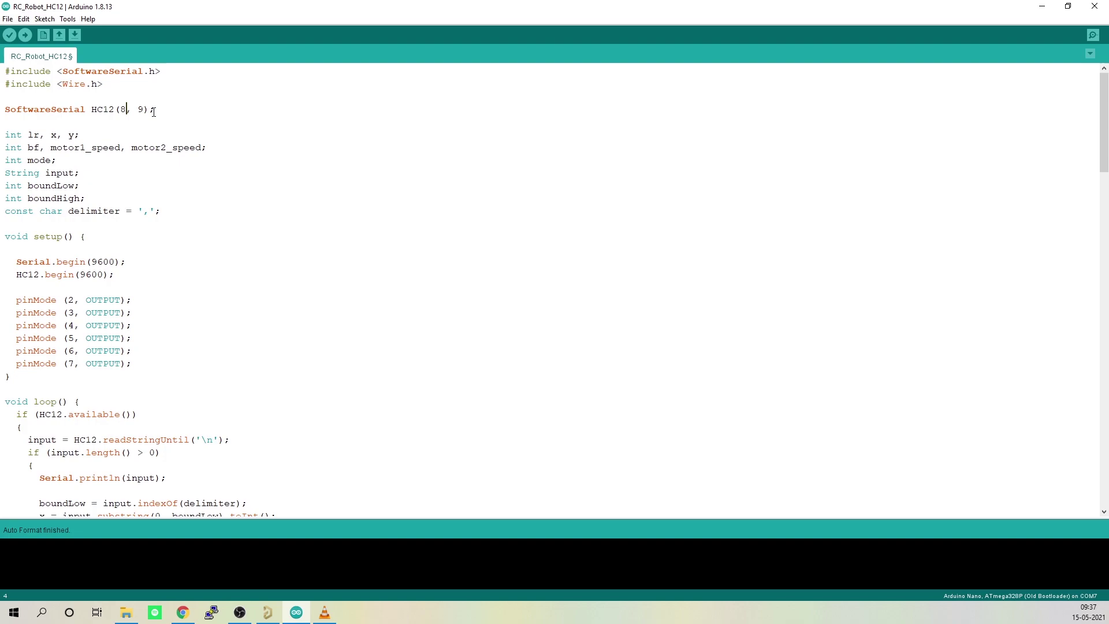
drag(155, 109, 5, 110)
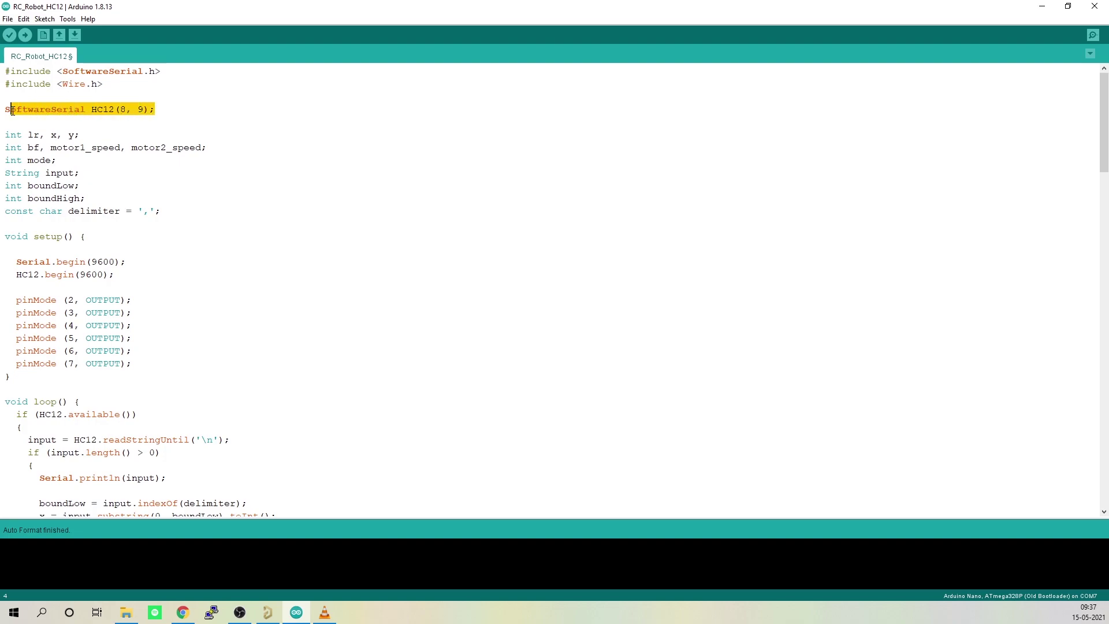
click(39, 110)
drag(118, 109, 139, 111)
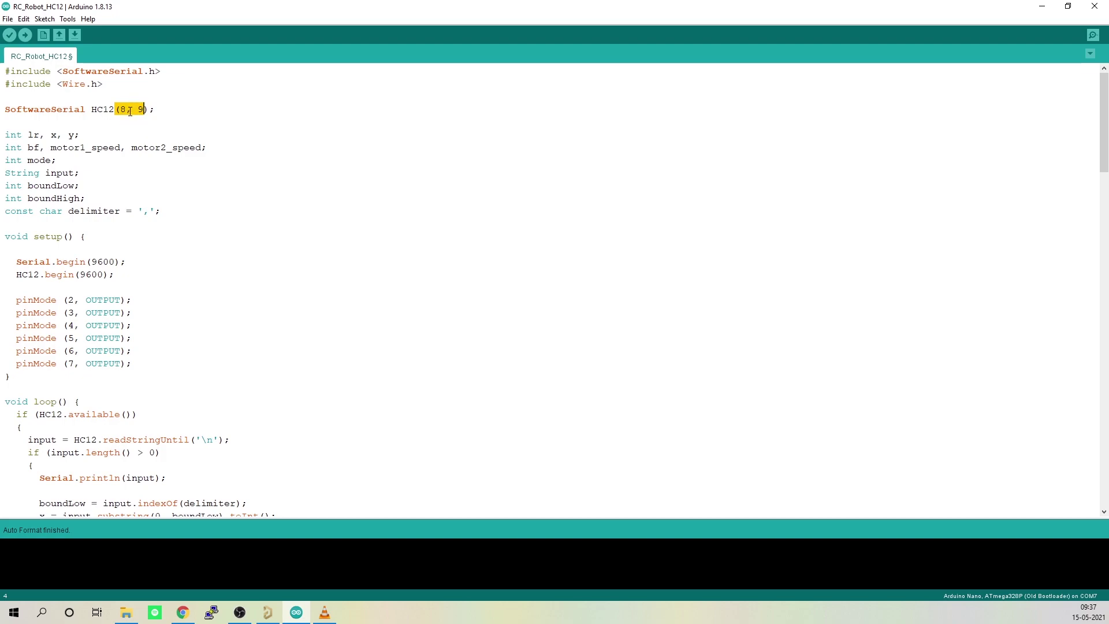
click(105, 189)
drag(173, 209, 6, 136)
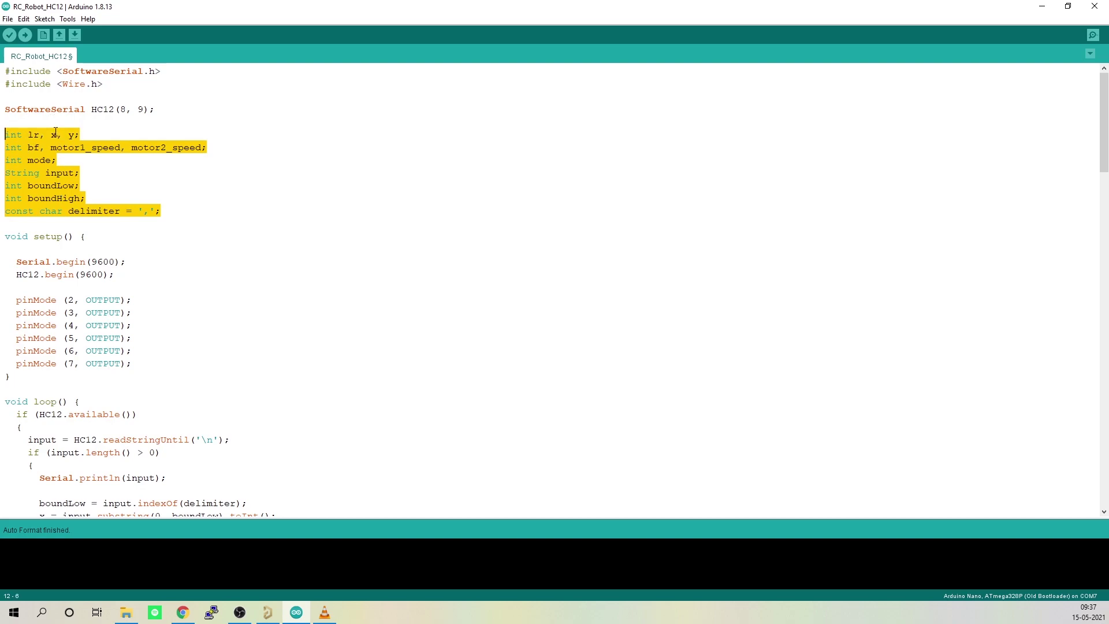
scroll(58, 191, down, 2)
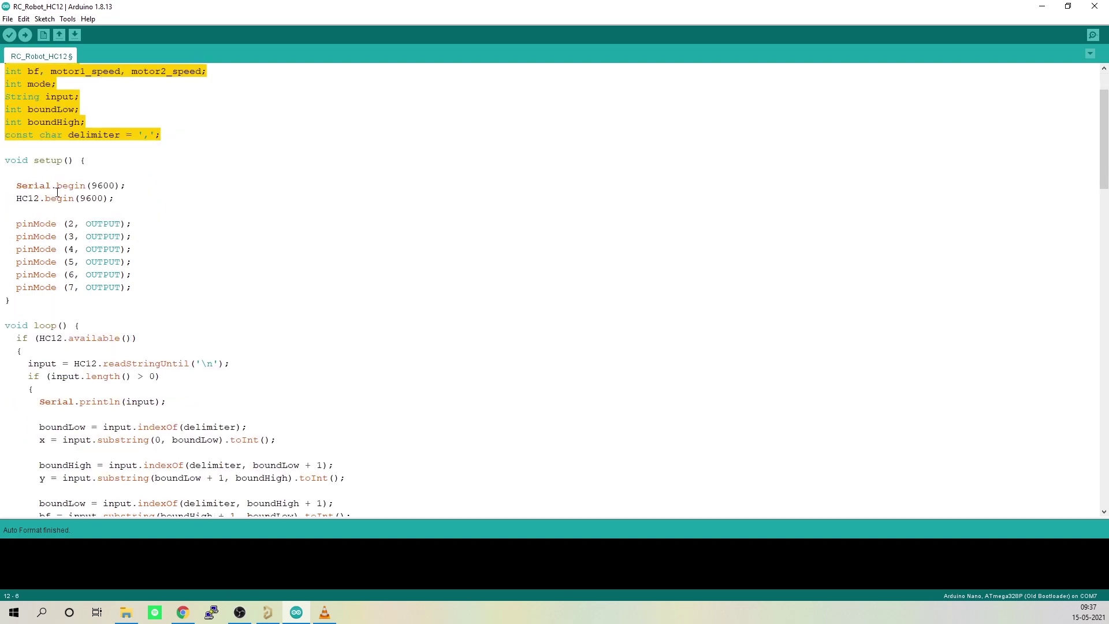
click(74, 198)
drag(127, 185, 11, 148)
click(113, 202)
scroll(119, 211, down, 2)
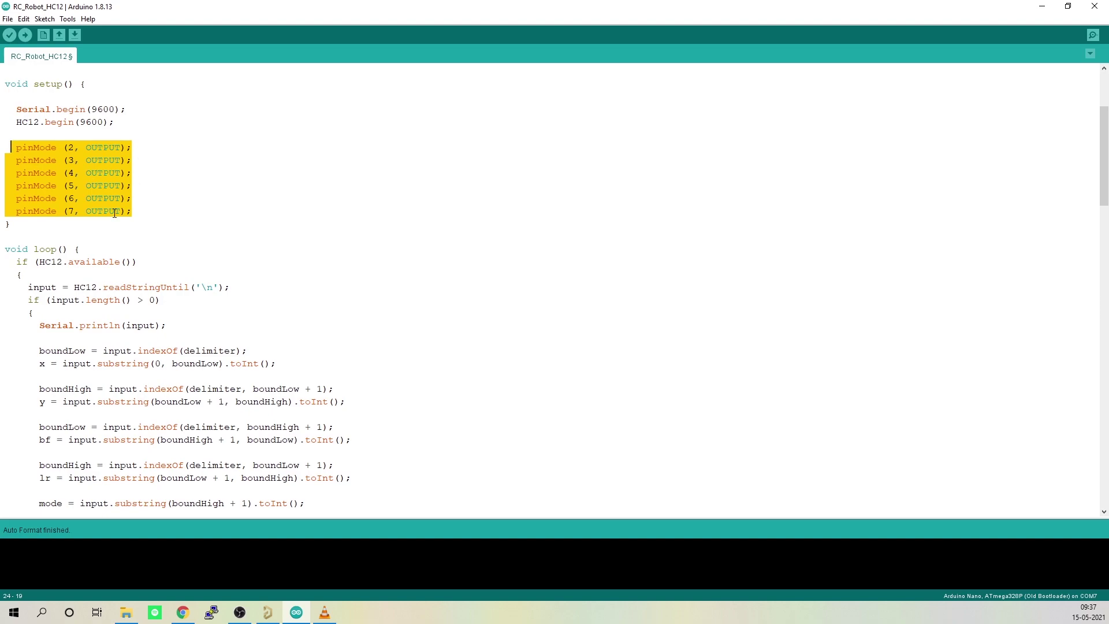
scroll(104, 222, down, 3)
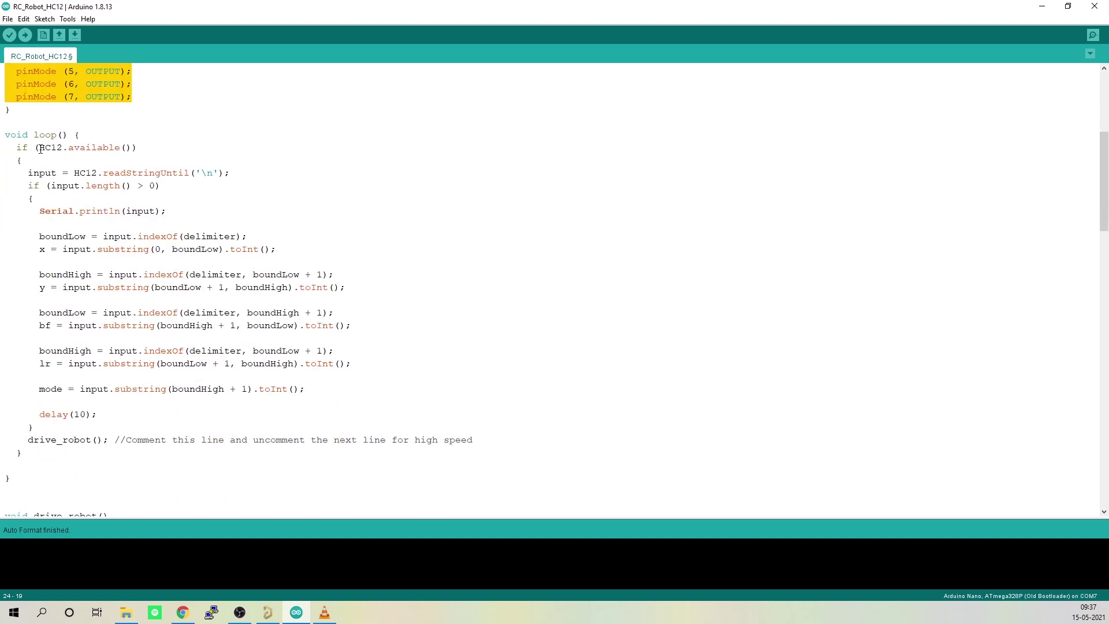
drag(36, 148, 134, 148)
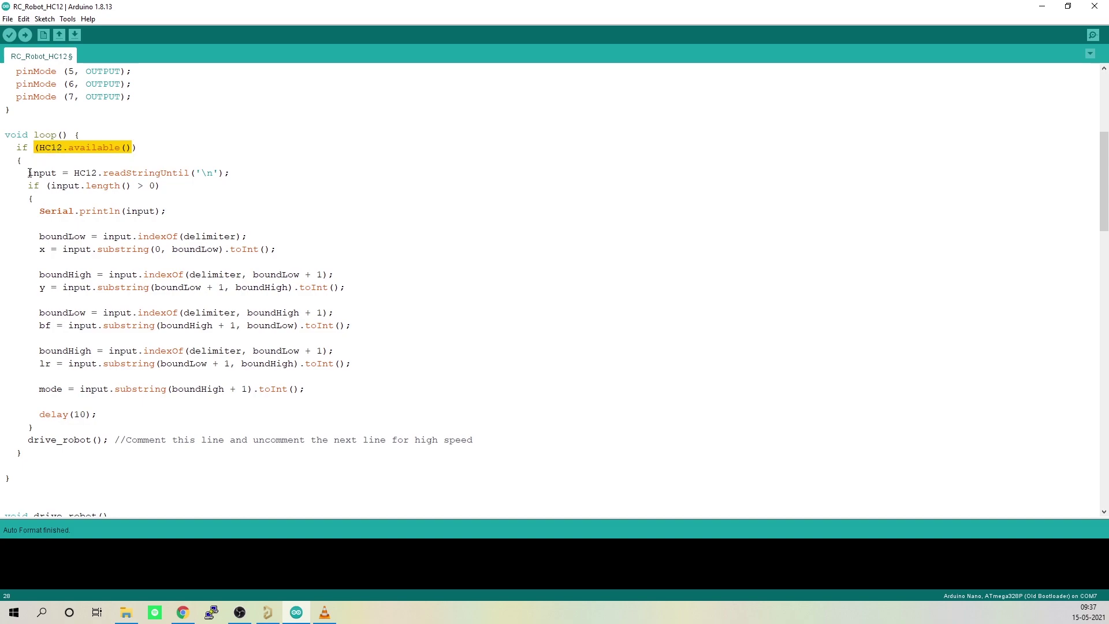
drag(29, 173, 232, 176)
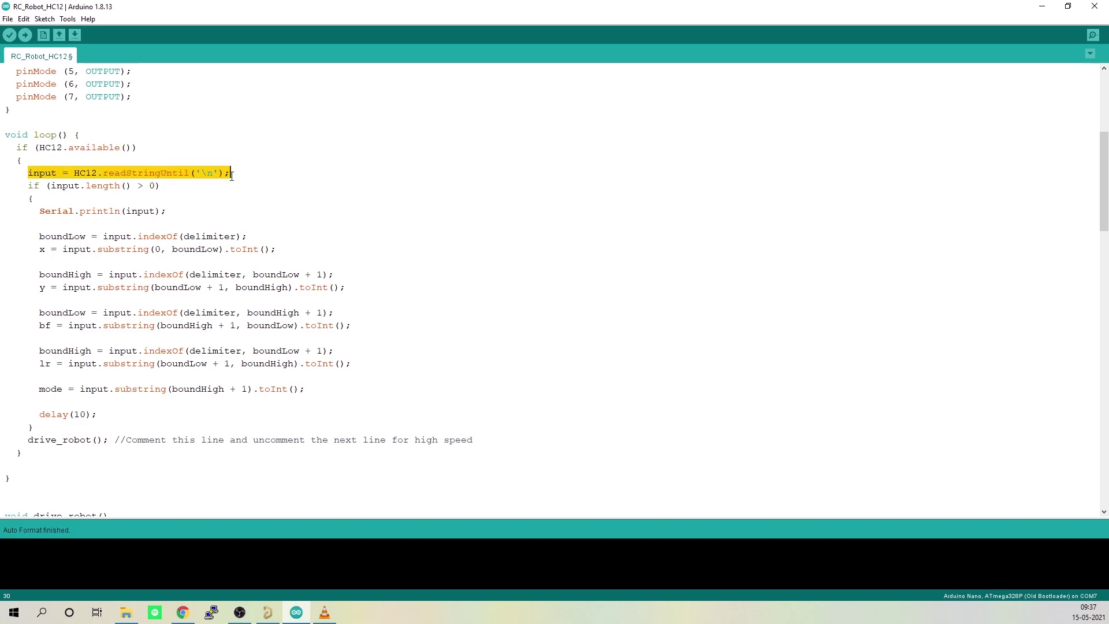
click(73, 173)
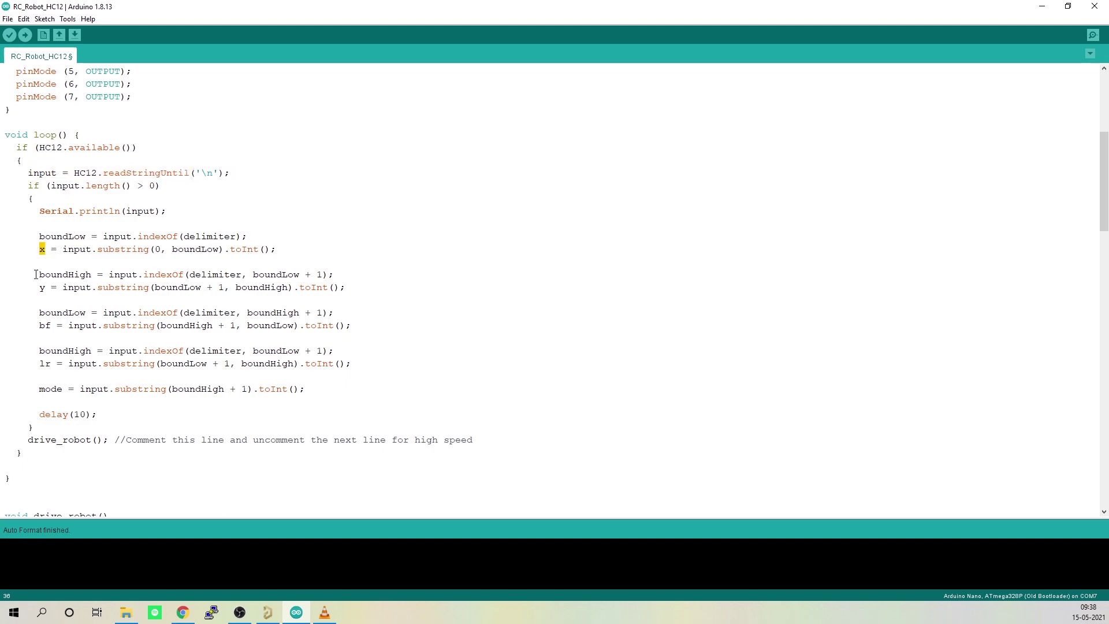
drag(39, 287, 47, 288)
drag(36, 328, 50, 325)
drag(38, 362, 57, 363)
Step: Highlight the drive_robot() call and the lr >= 700 and bf >= 700 condition in loop
scroll(56, 362, down, 5)
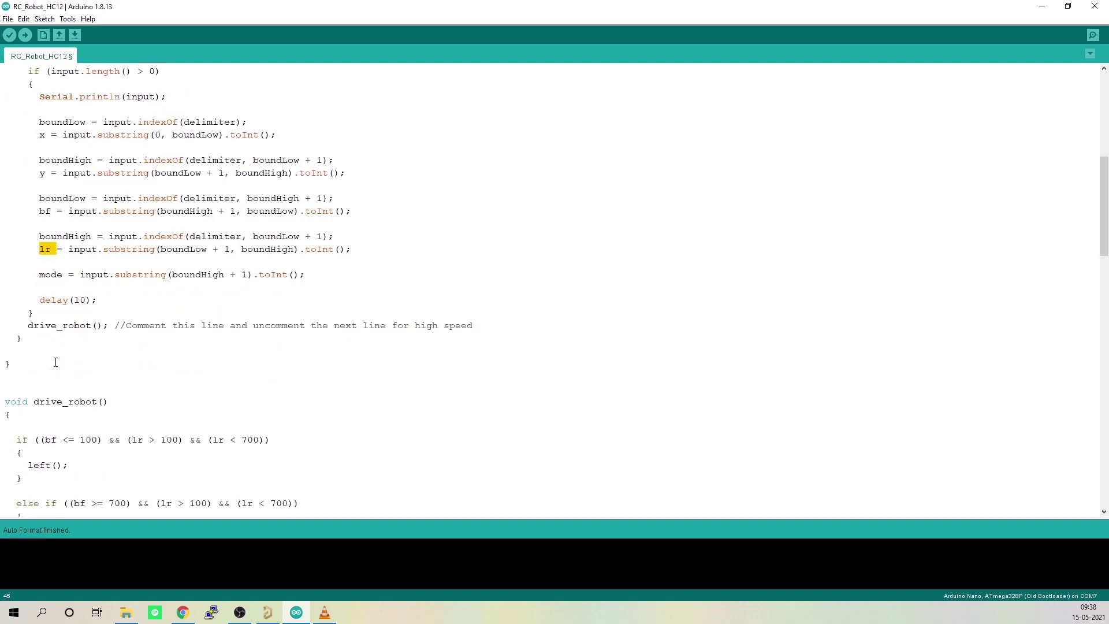
drag(29, 249, 104, 250)
scroll(74, 252, down, 5)
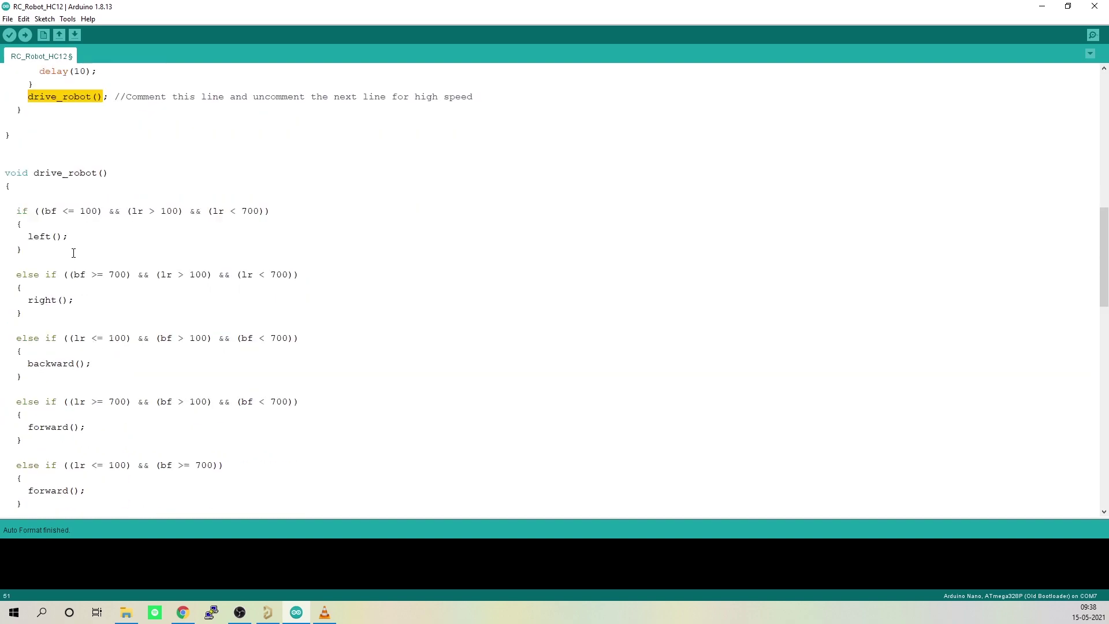
drag(24, 176, 173, 384)
scroll(174, 384, down, 2)
scroll(174, 384, down, 2)
click(134, 299)
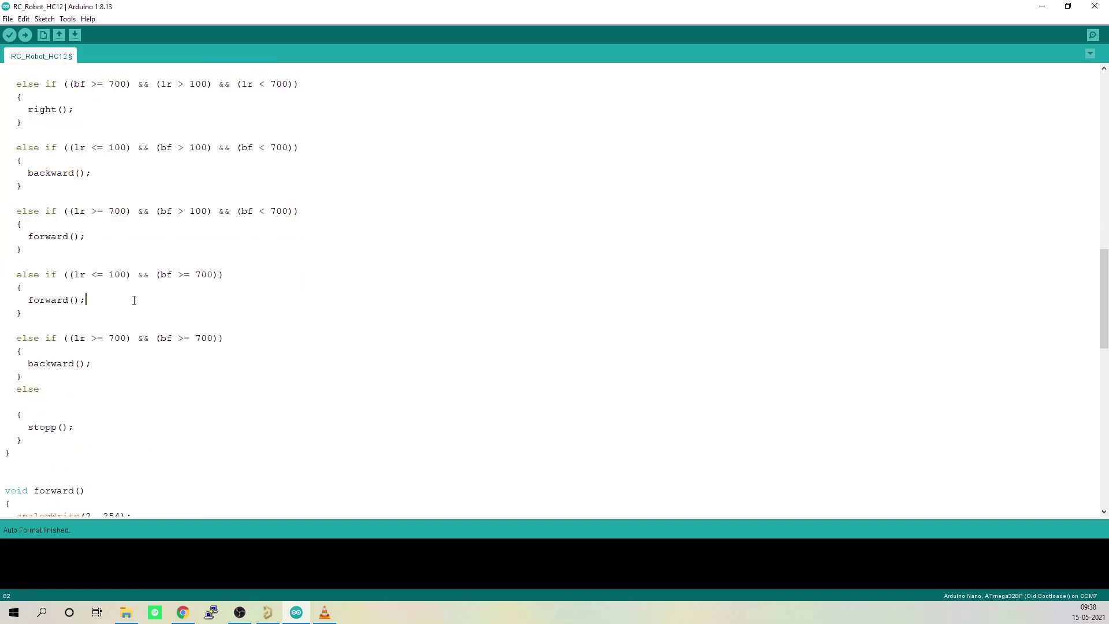
drag(72, 338, 214, 339)
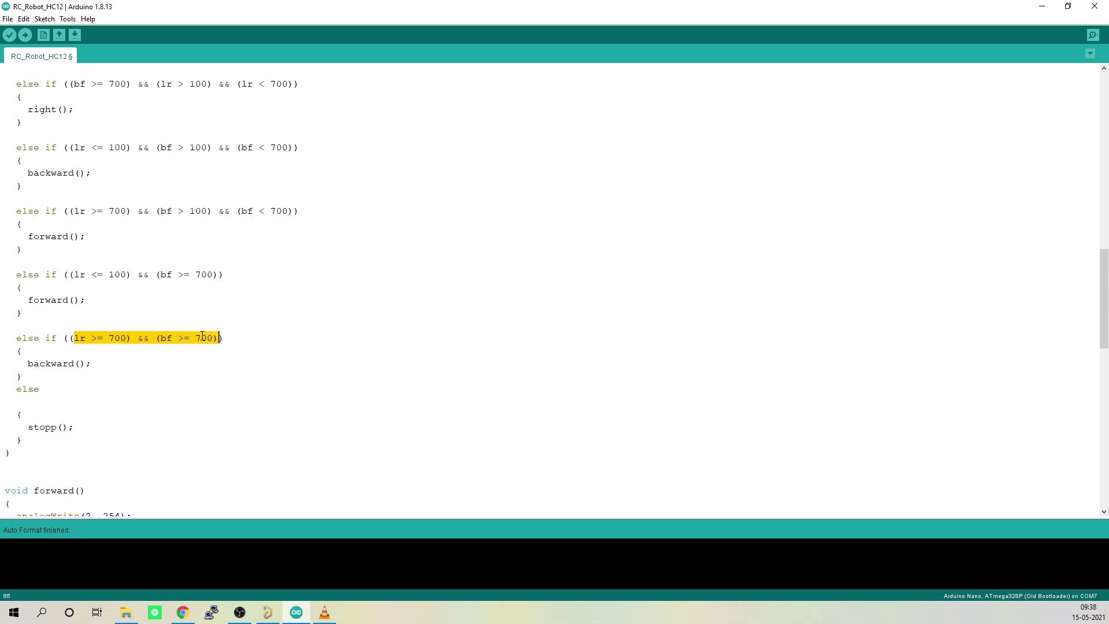
click(202, 338)
Step: Scroll through the motor functions, highlighting the pin writes inside forward()
scroll(203, 334, down, 7)
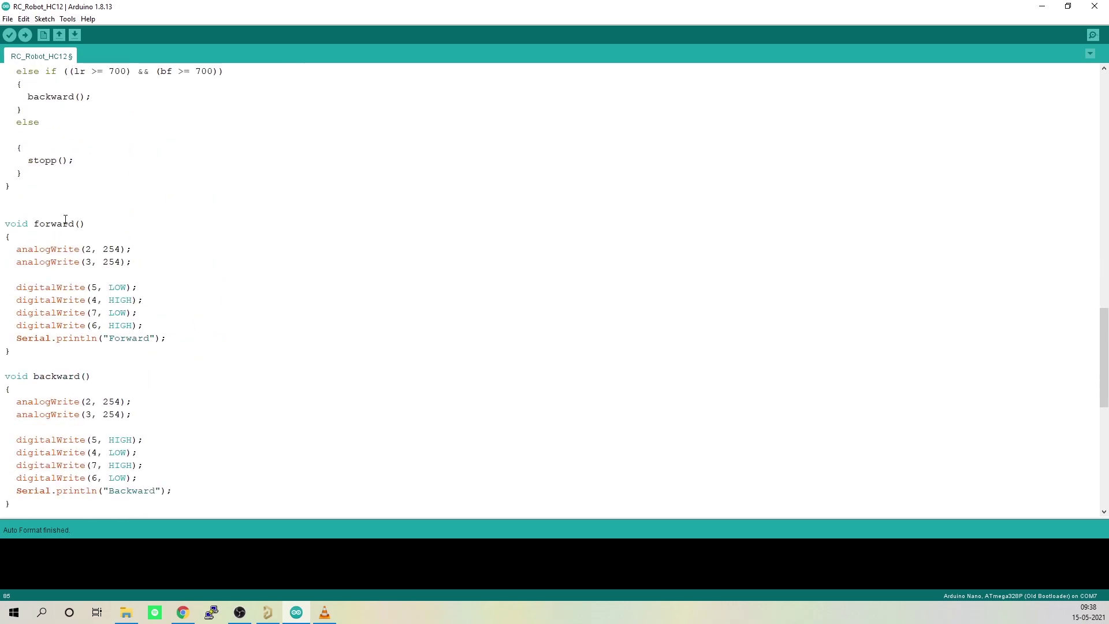
scroll(66, 314, down, 11)
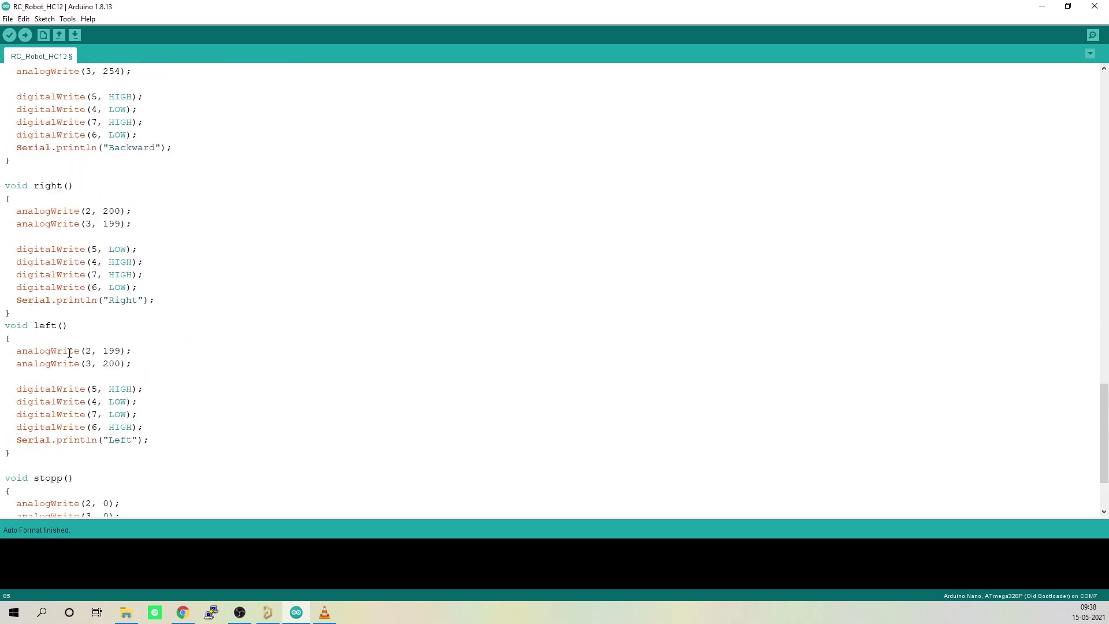
scroll(69, 353, down, 1)
scroll(70, 353, up, 9)
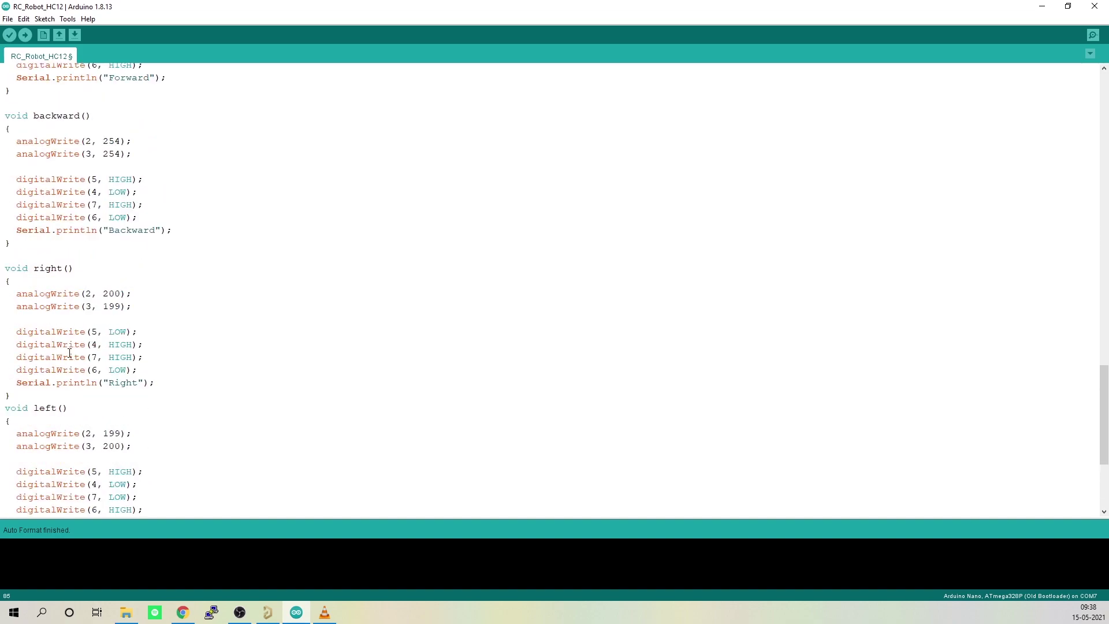
drag(23, 175, 144, 230)
click(143, 230)
scroll(157, 226, up, 1)
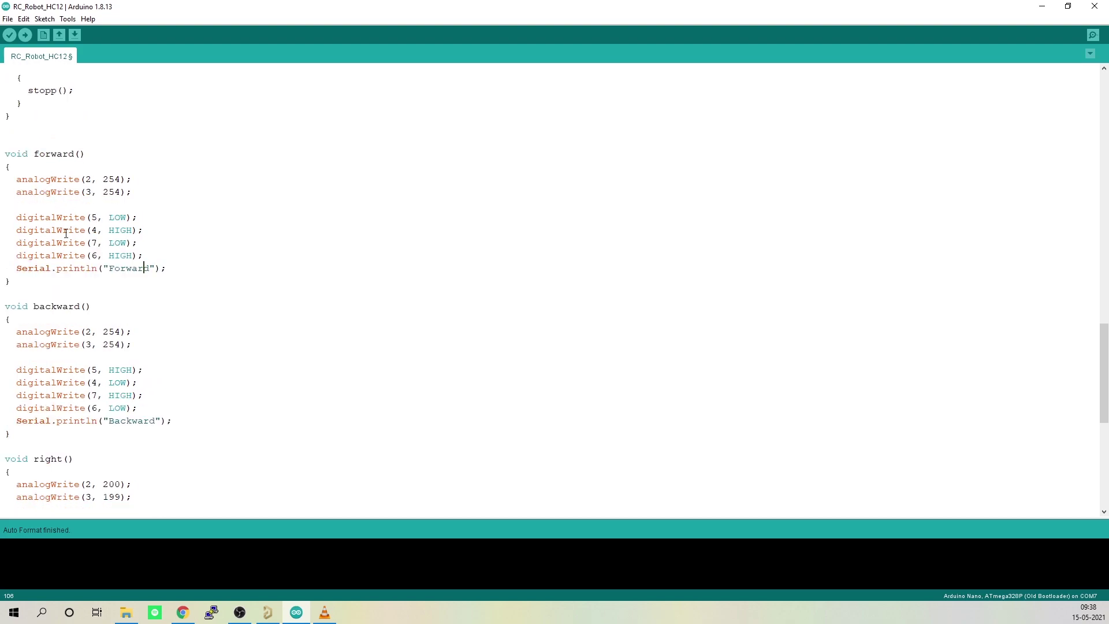
scroll(66, 233, up, 2)
Step: Open the Tools menu to choose port COM1 for the Arduino Nano
click(67, 18)
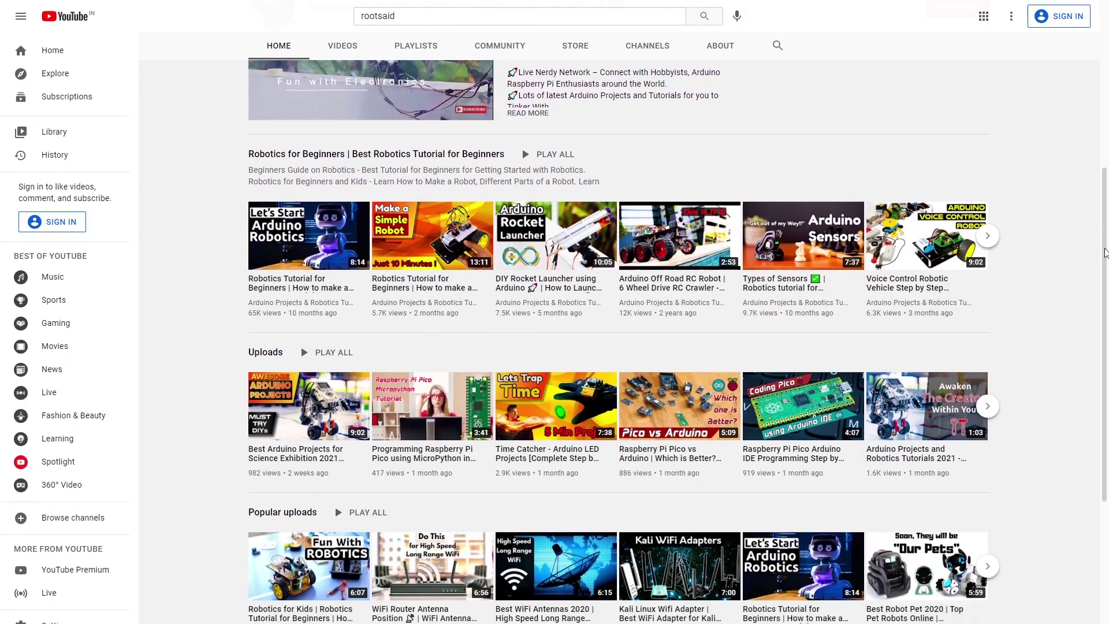
Step: Show the RootSaid channel's VIDEOS tab and scroll through its uploads
scroll(1105, 253, up, 7)
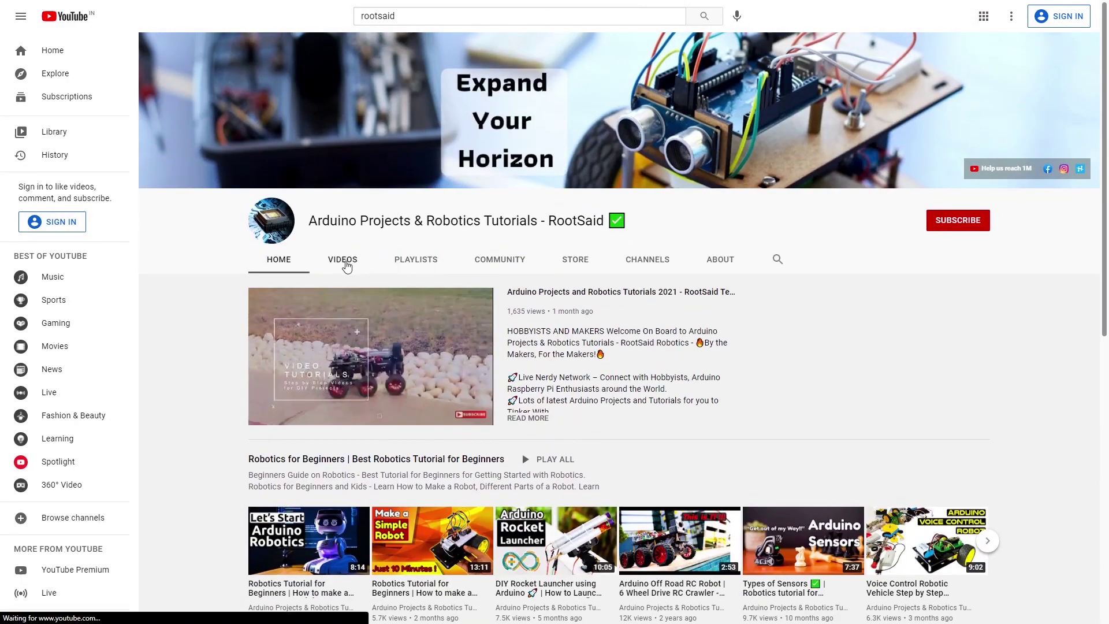
click(344, 260)
scroll(1044, 317, down, 7)
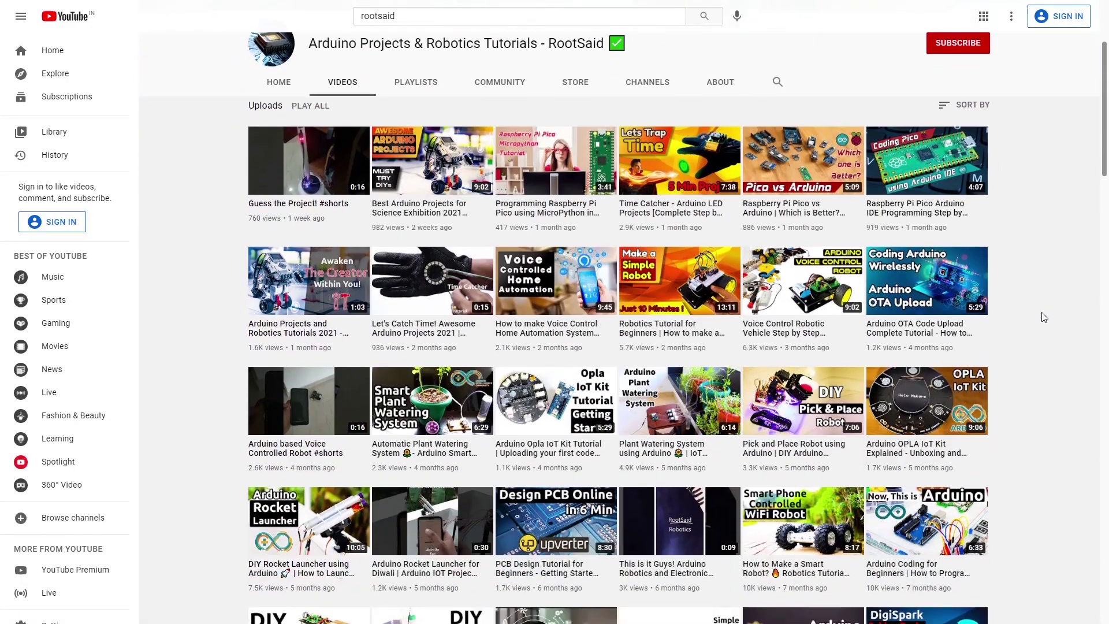
scroll(1045, 317, down, 10)
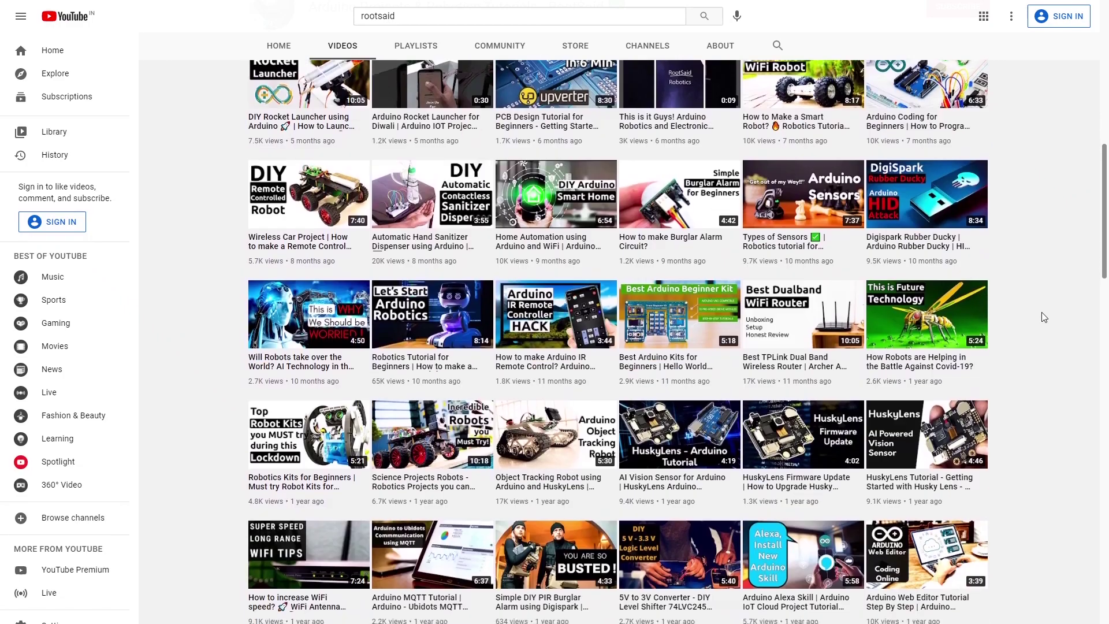
scroll(1044, 318, down, 3)
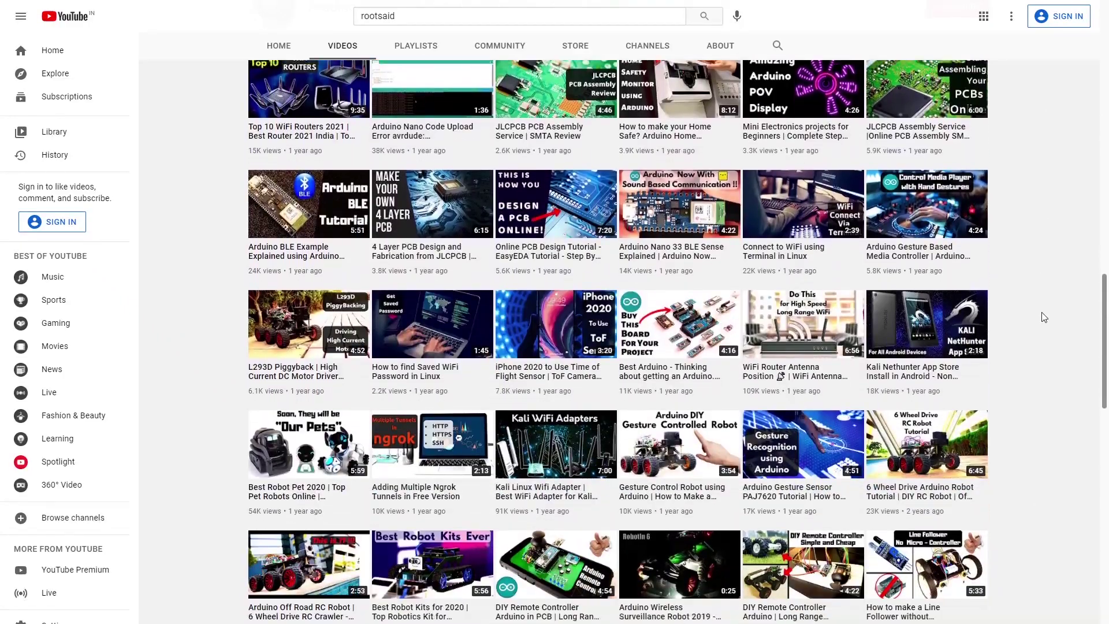